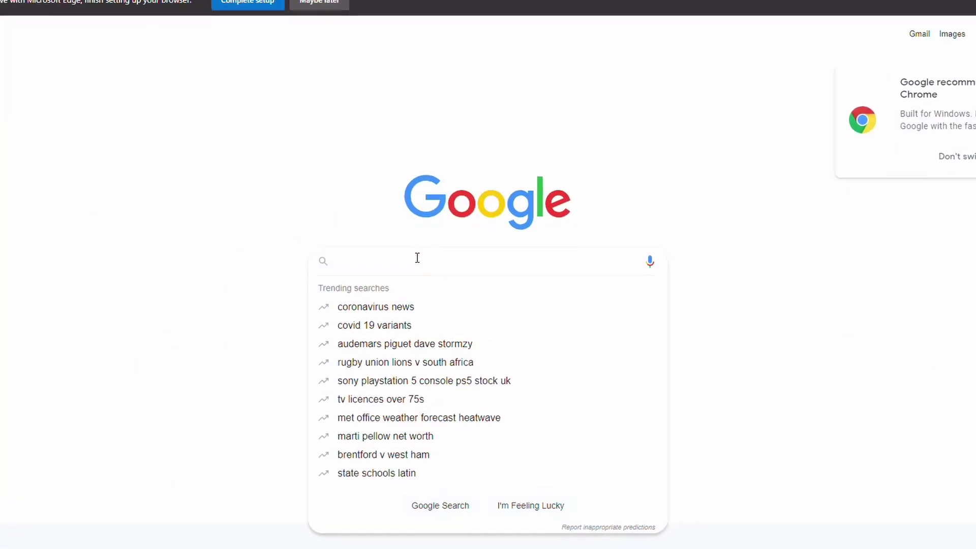
- Search for 'ddu', open Guru3D's Display Driver Uninstaller page and accept its privacy notice, down to the download mirrors
type("ddu")
key("Return")
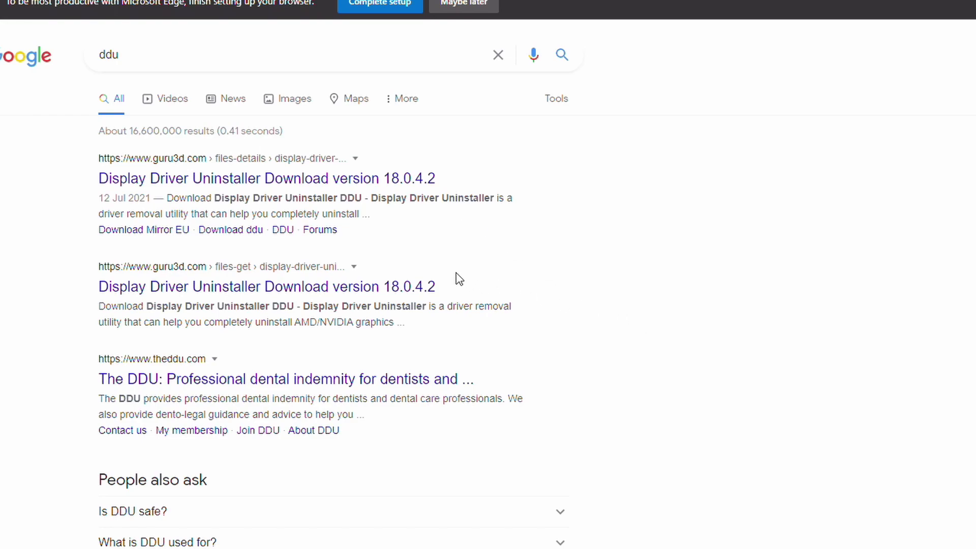
left_click(288, 184)
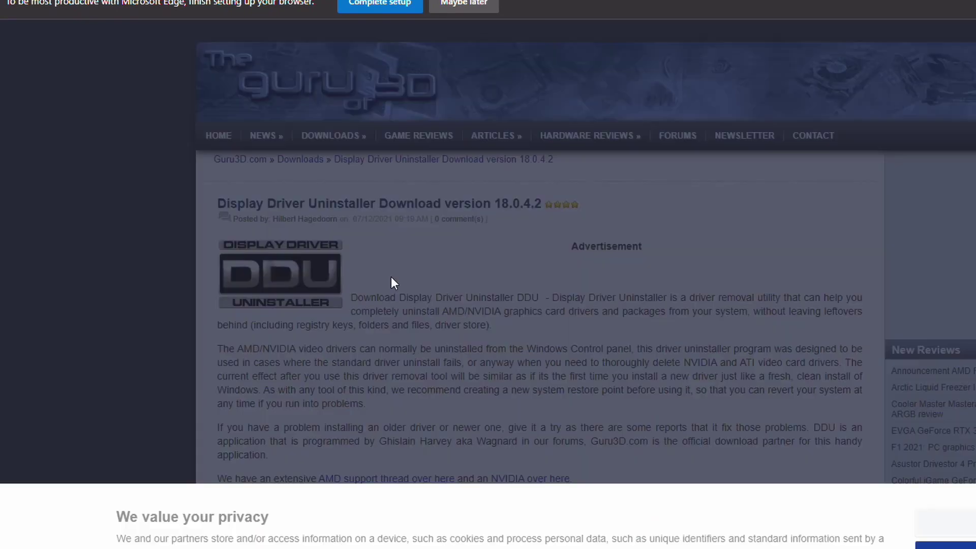
left_click(946, 522)
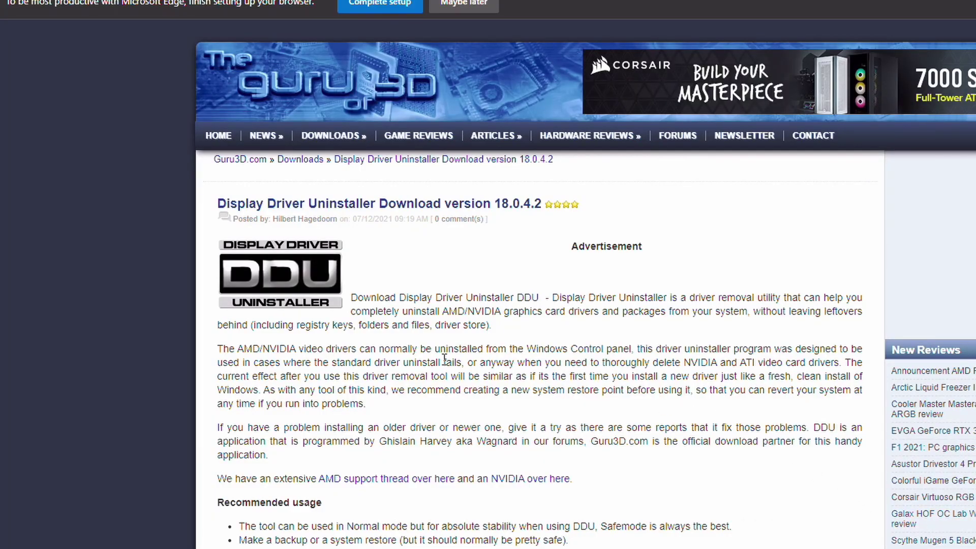
scroll(445, 357, "down", 15)
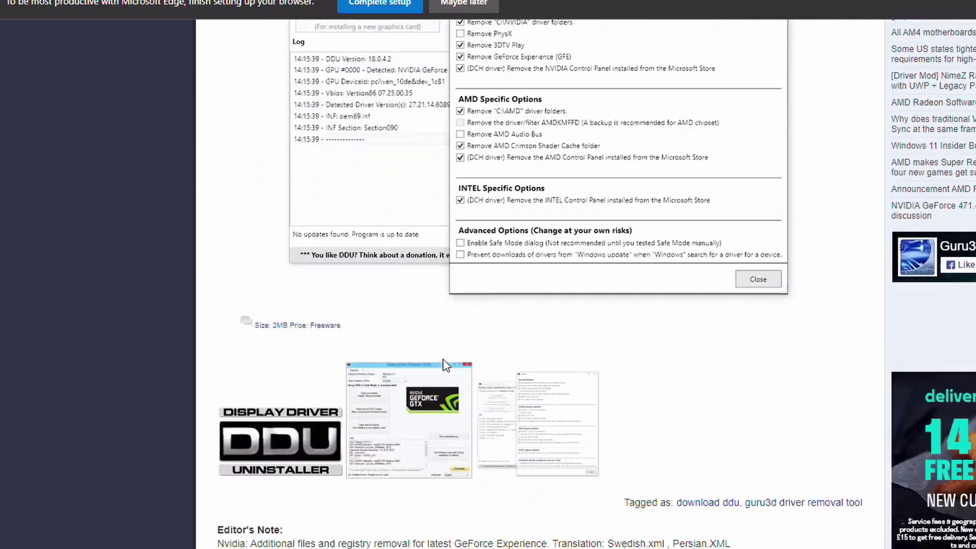
scroll(443, 359, "down", 4)
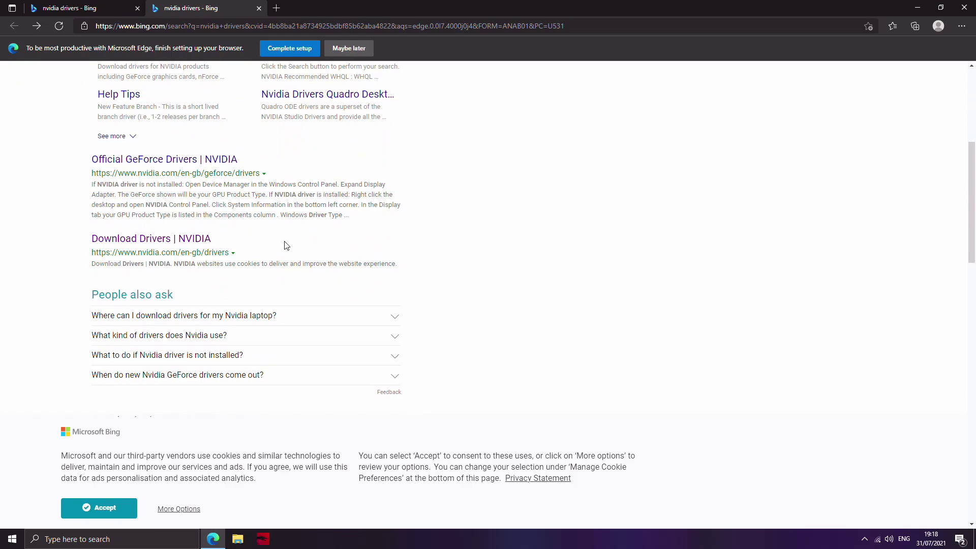
- On NVIDIA's GeForce Drivers page, select RTX 30 Series and RTX 3060 Ti, then download driver 471.41
left_click(147, 159)
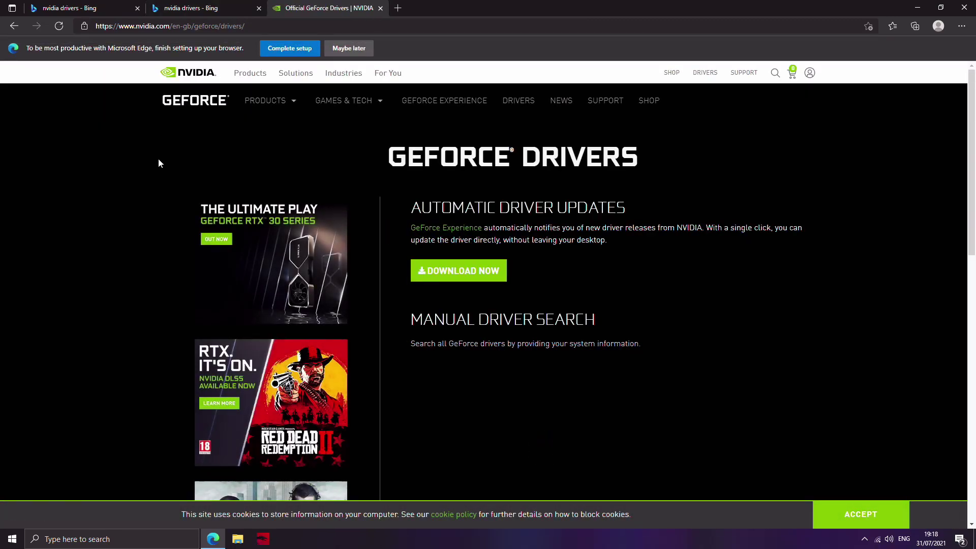
scroll(512, 268, "down", 4)
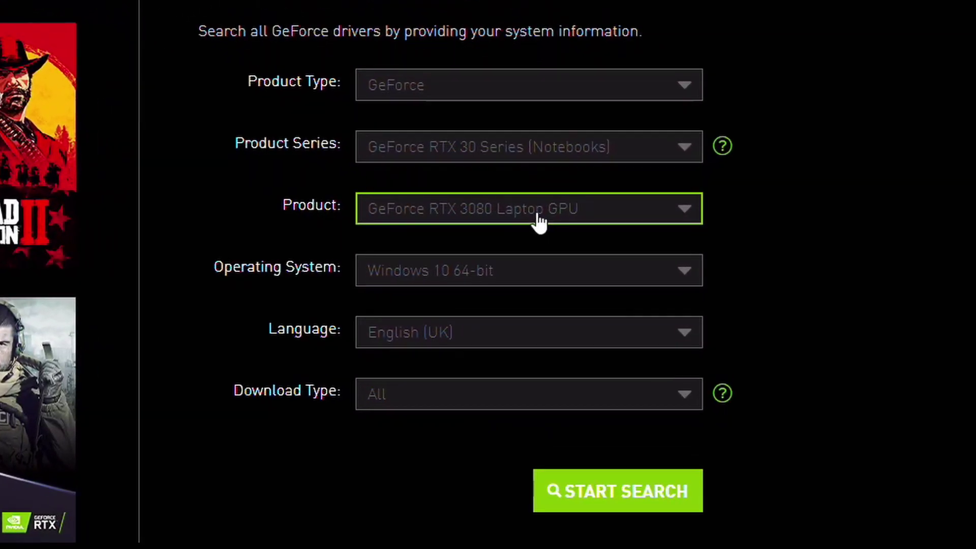
left_click(582, 229)
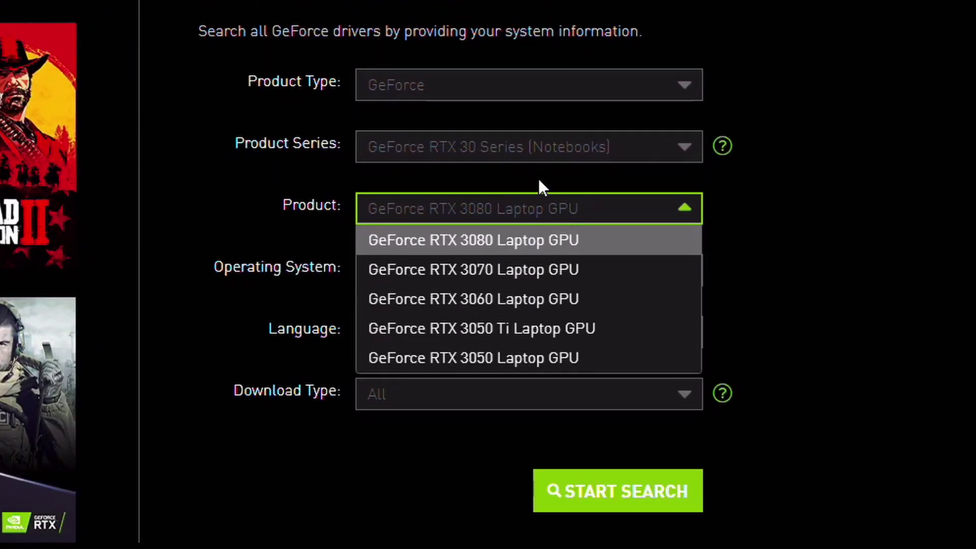
left_click(531, 154)
left_click(506, 213)
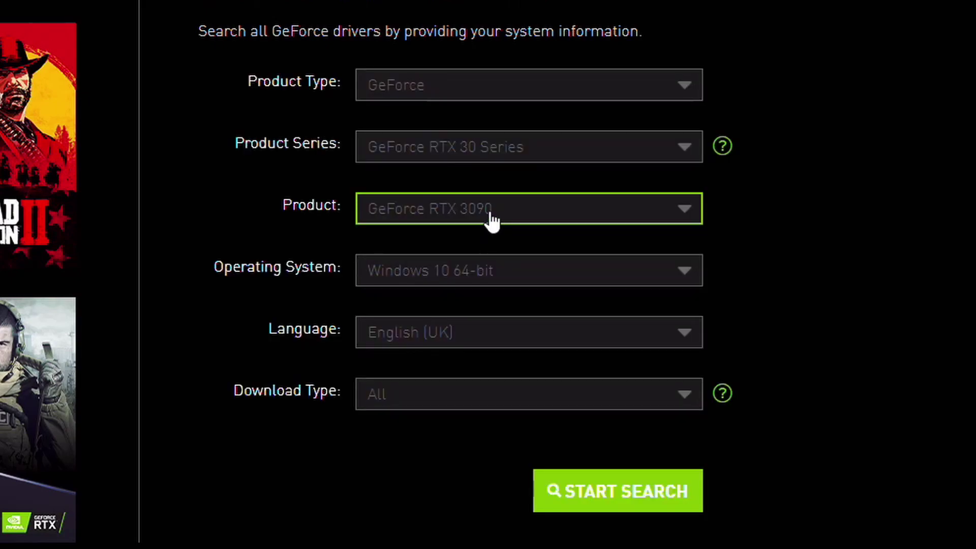
left_click(492, 219)
left_click(504, 387)
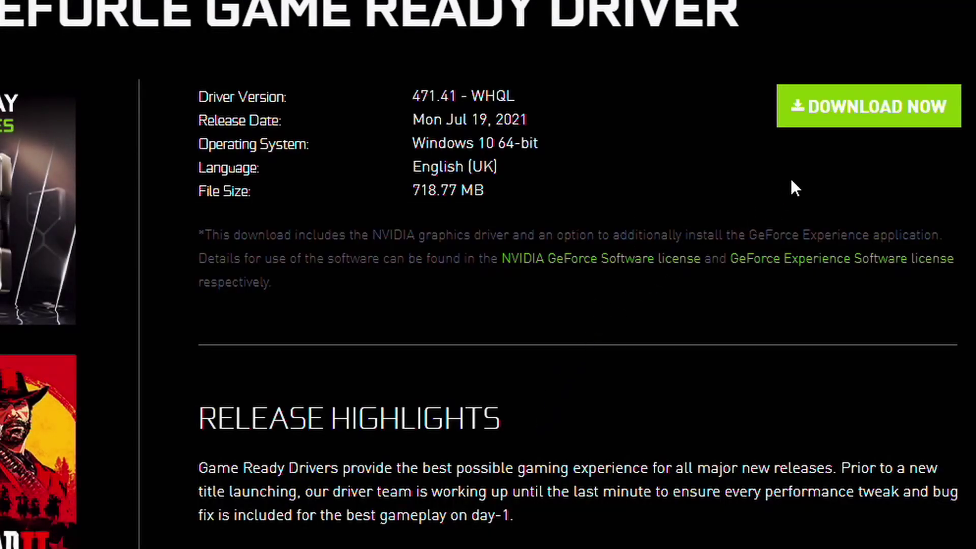
left_click(850, 110)
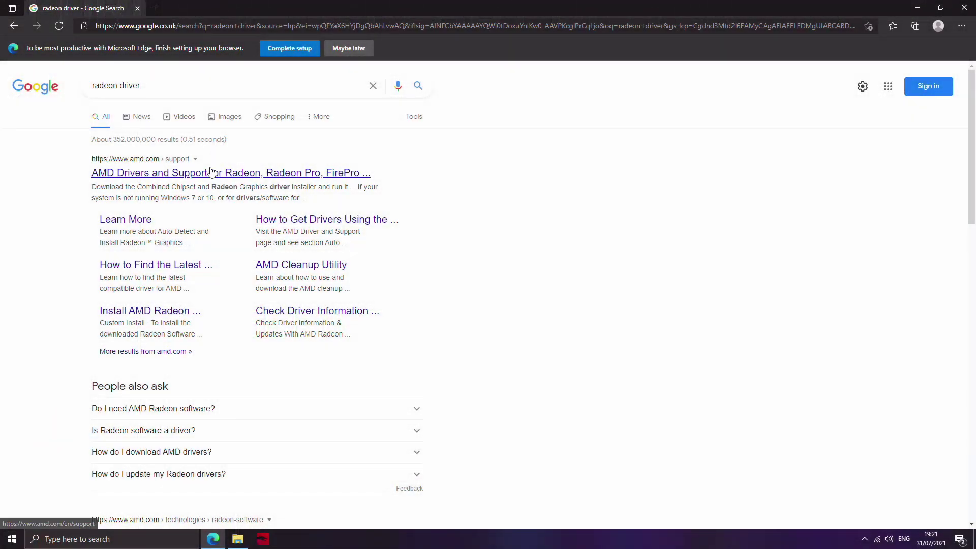
- On AMD's support site, accept cookies and select Radeon 6000 Series > 6700 Series > RX 6700 XT
left_click(212, 171)
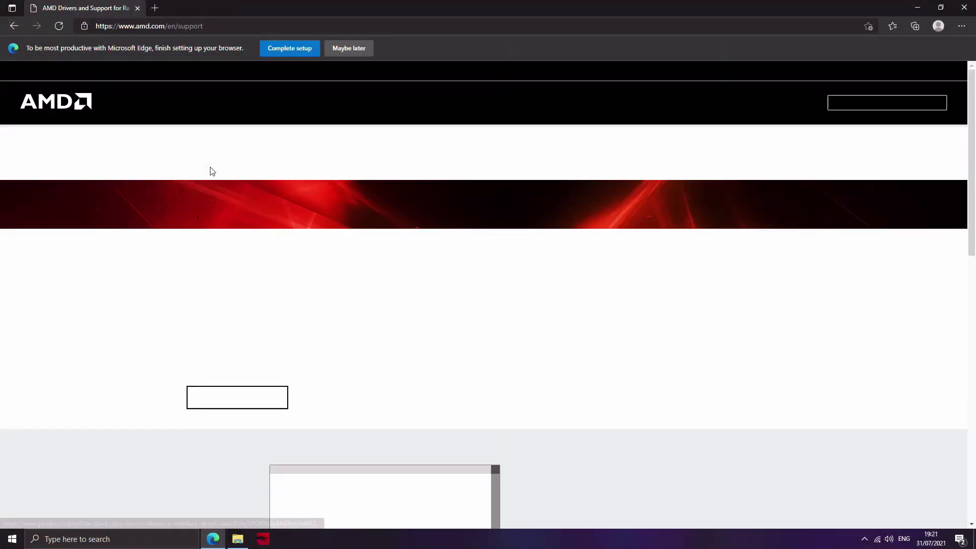
scroll(249, 276, "down", 3)
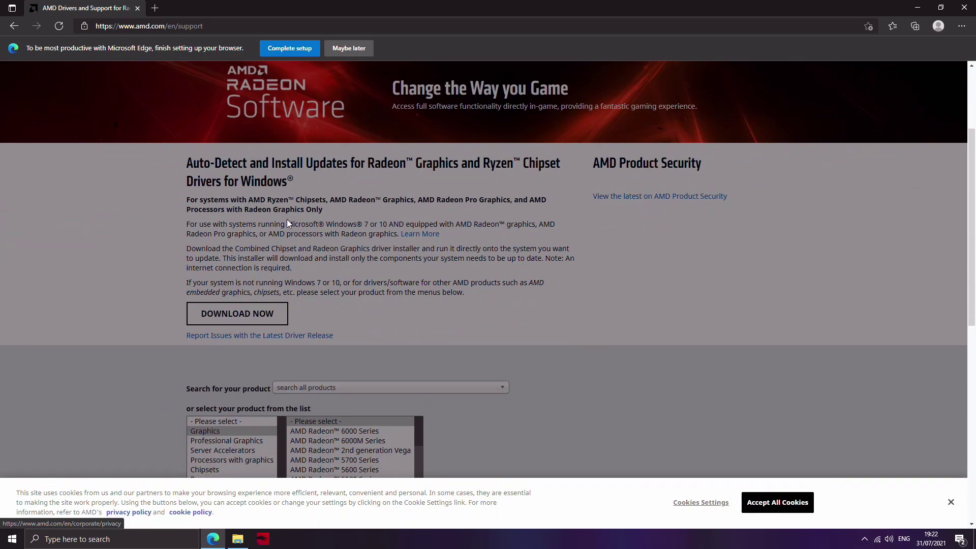
left_click(763, 502)
scroll(473, 357, "down", 3)
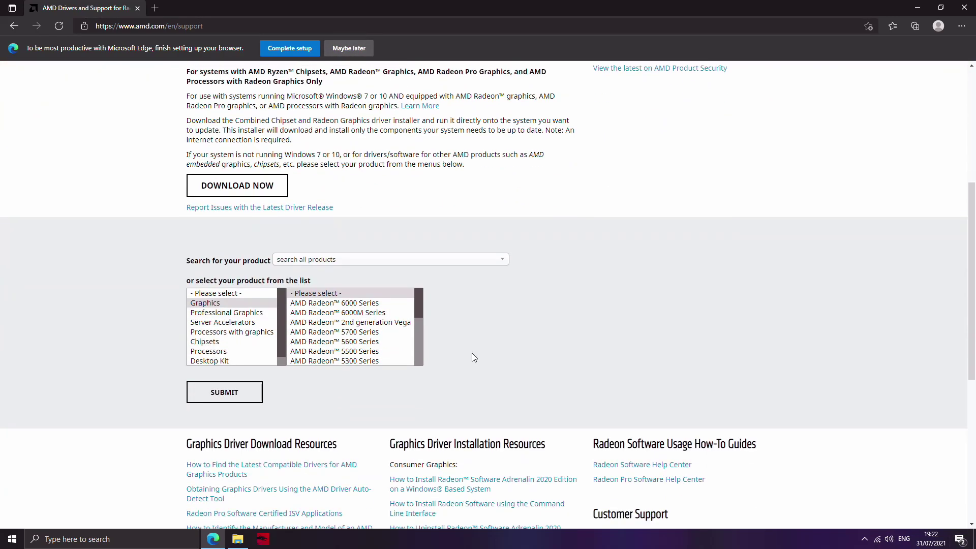
left_click(370, 291)
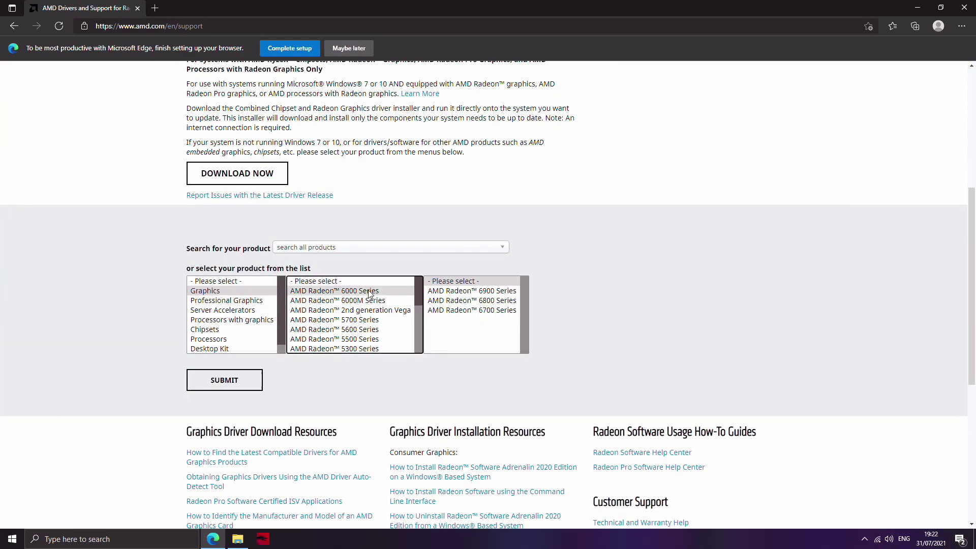
left_click(458, 311)
left_click(541, 292)
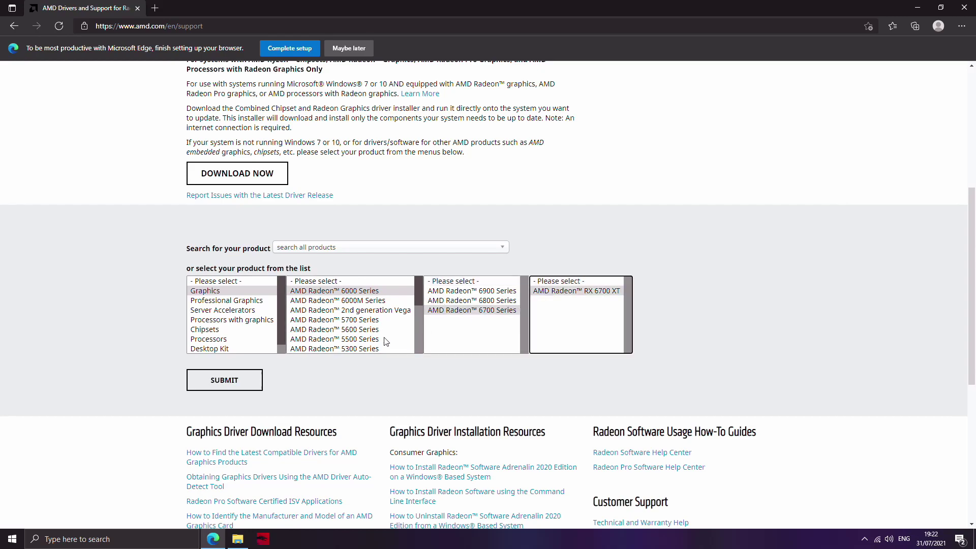
left_click(236, 380)
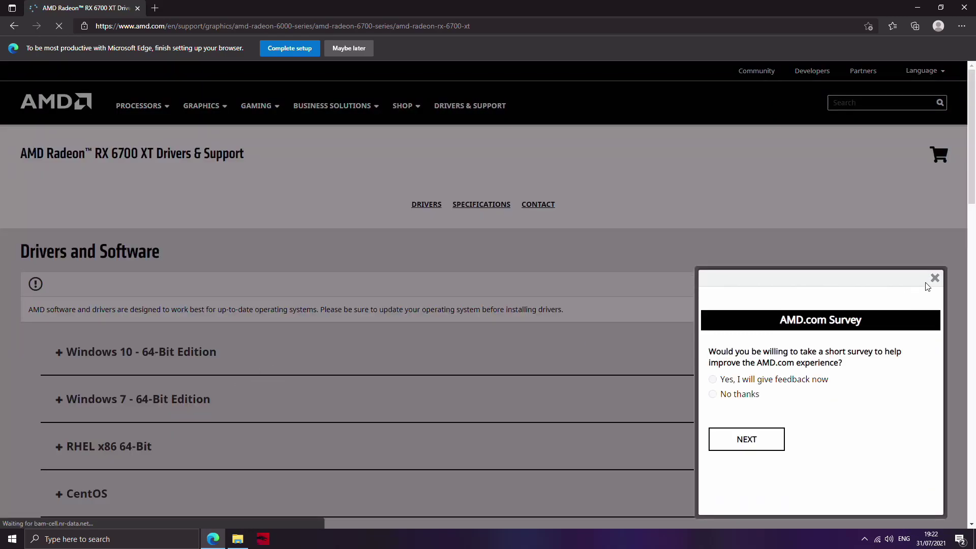
- Dismiss the survey and download the Adrenalin 21.7.2 driver for Windows 10 64-bit
key("Escape")
scroll(427, 272, "down", 2)
scroll(427, 271, "down", 1)
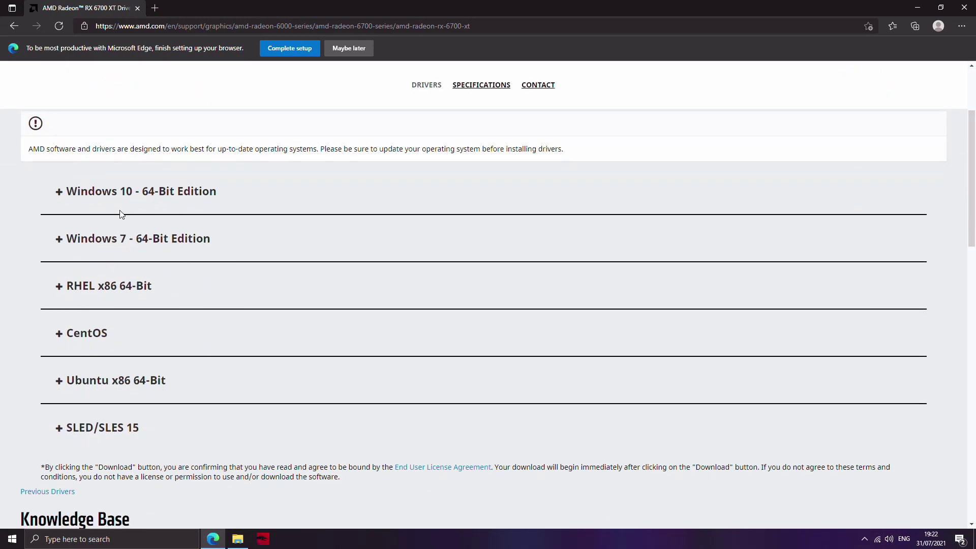
left_click(121, 202)
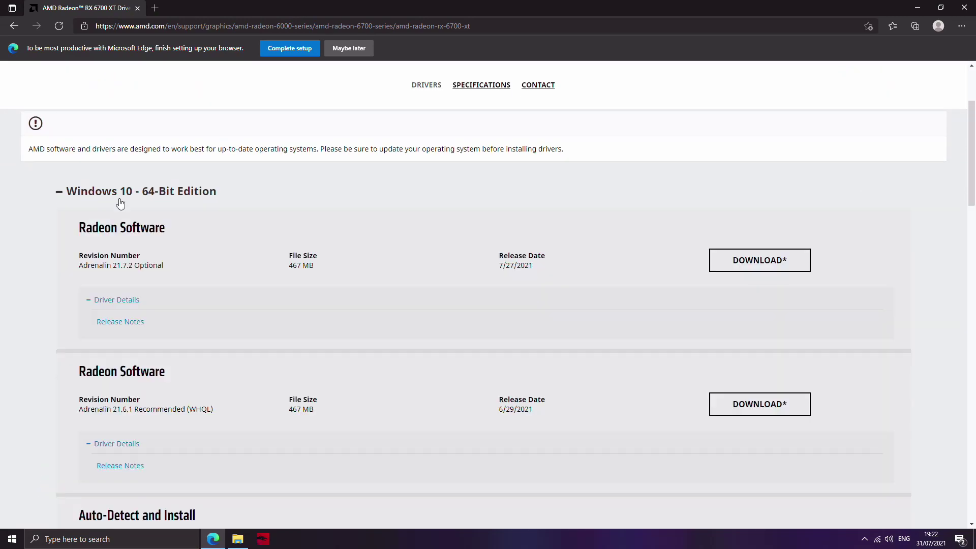
left_click(776, 268)
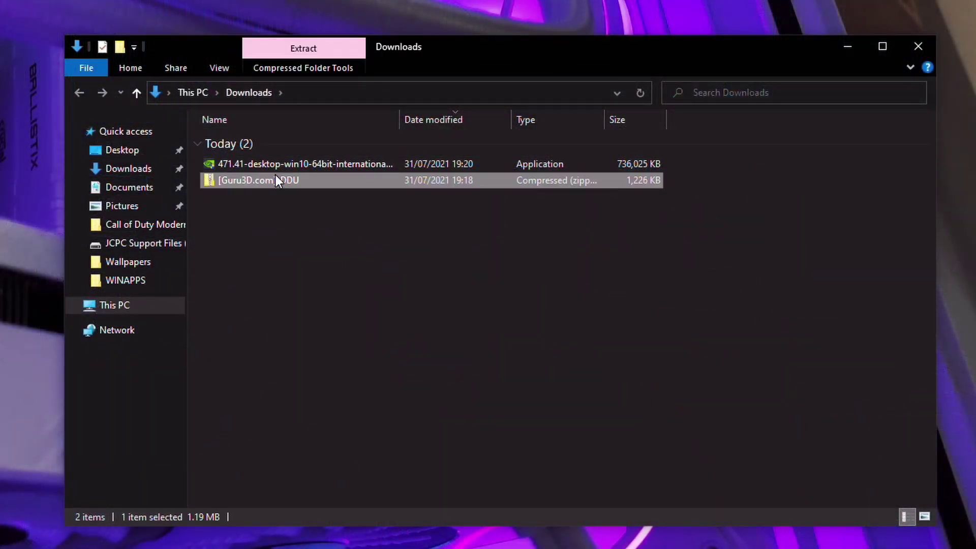
- Extract the DDU zip into Downloads without opening the extracted files afterwards
right_click(276, 175)
left_click(300, 222)
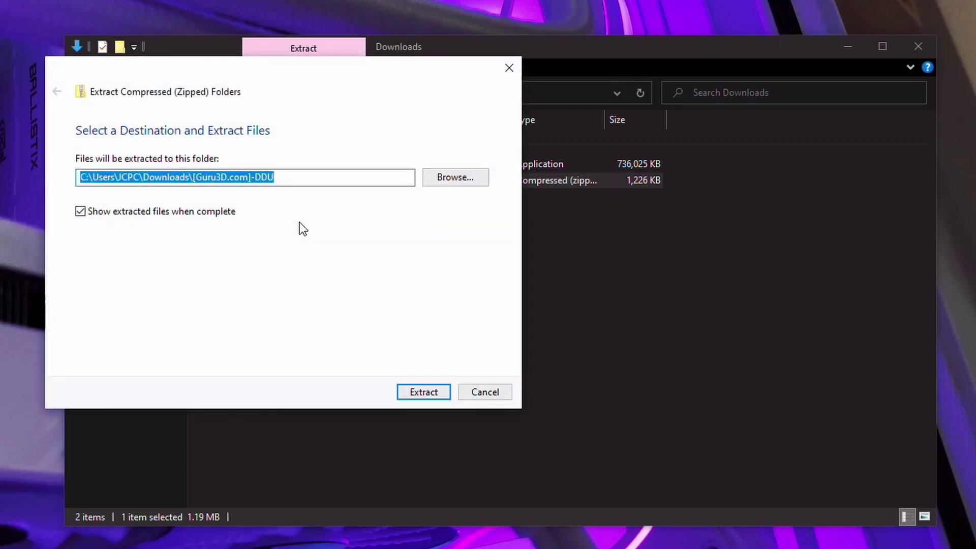
left_click(179, 213)
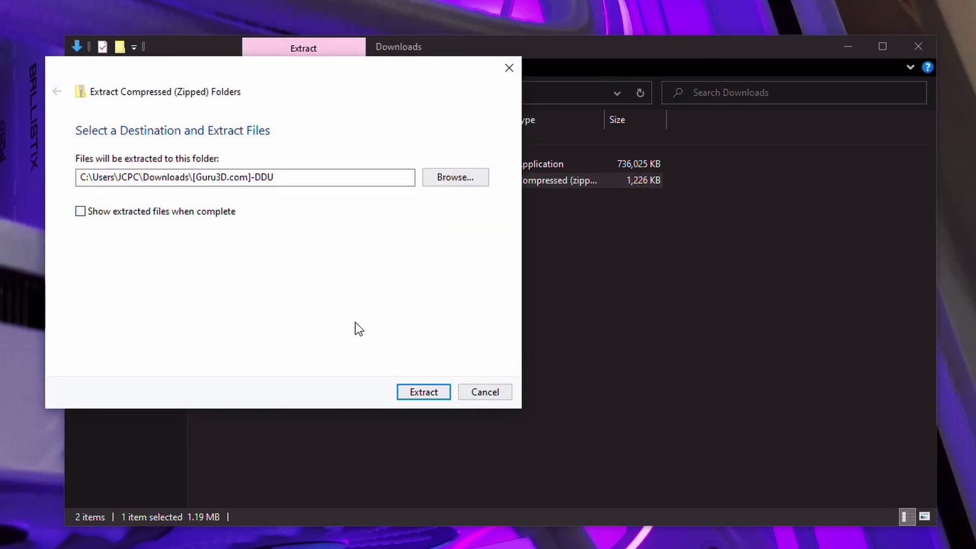
left_click(422, 392)
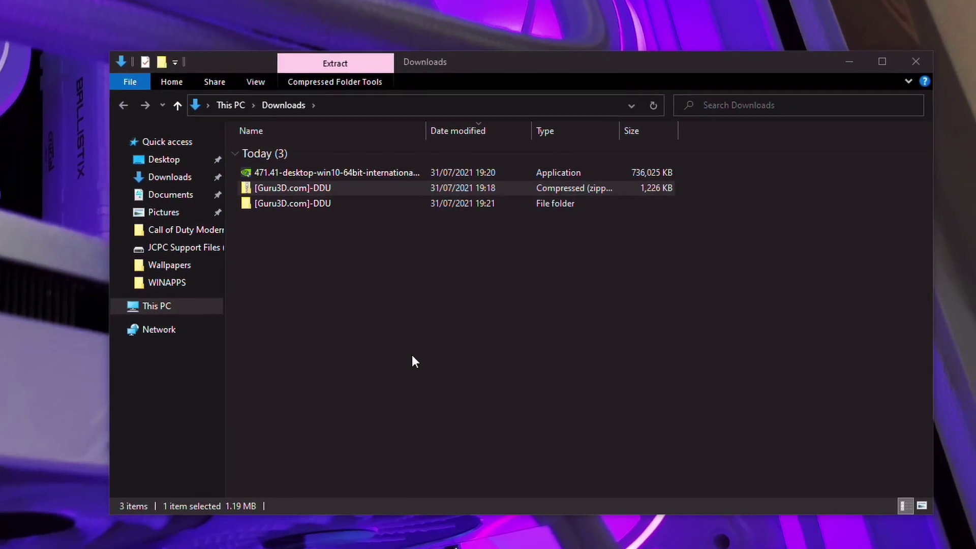
- Move the extracted [Guru3D.com]-DDU folder and the 471.41 driver installer onto the desktop
left_click(366, 216)
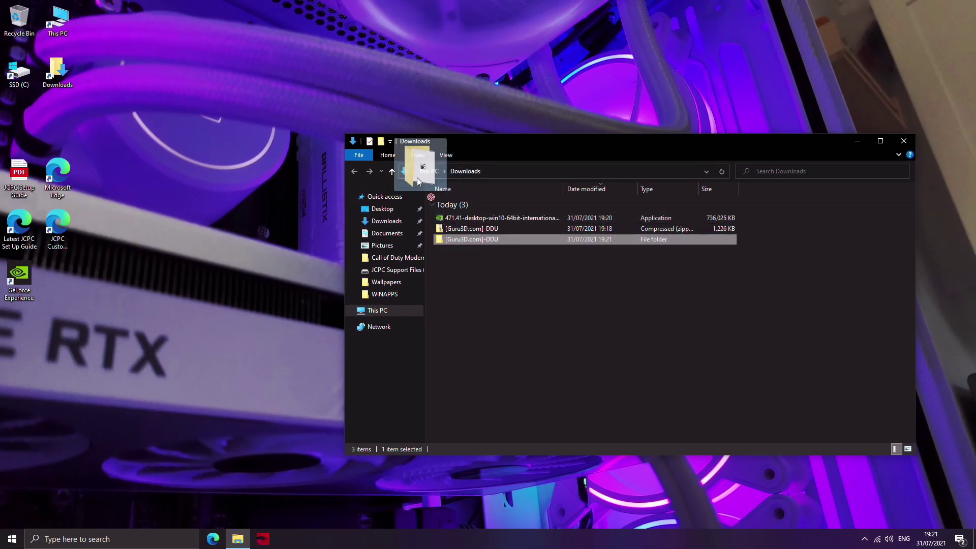
left_click_drag(417, 178, 361, 60)
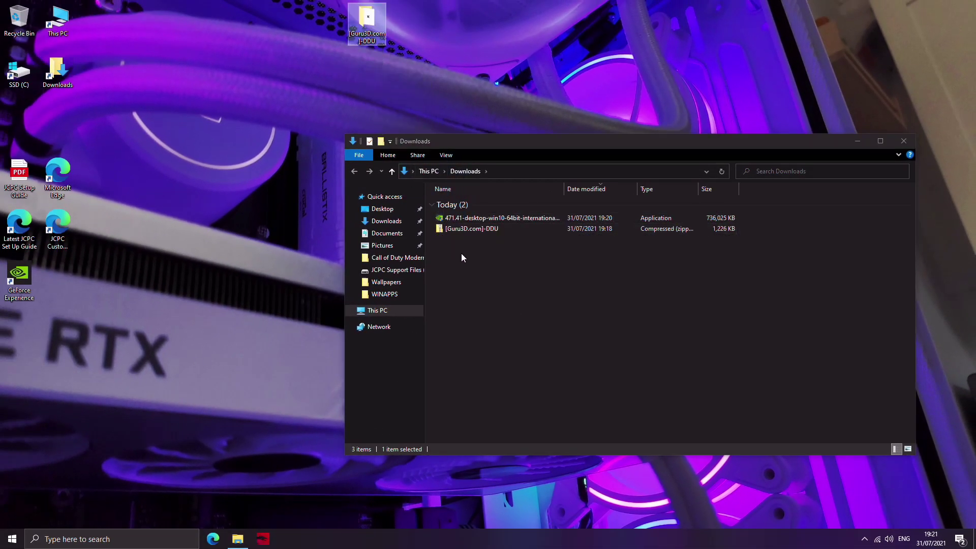
left_click(478, 220)
left_click_drag(479, 223, 412, 44)
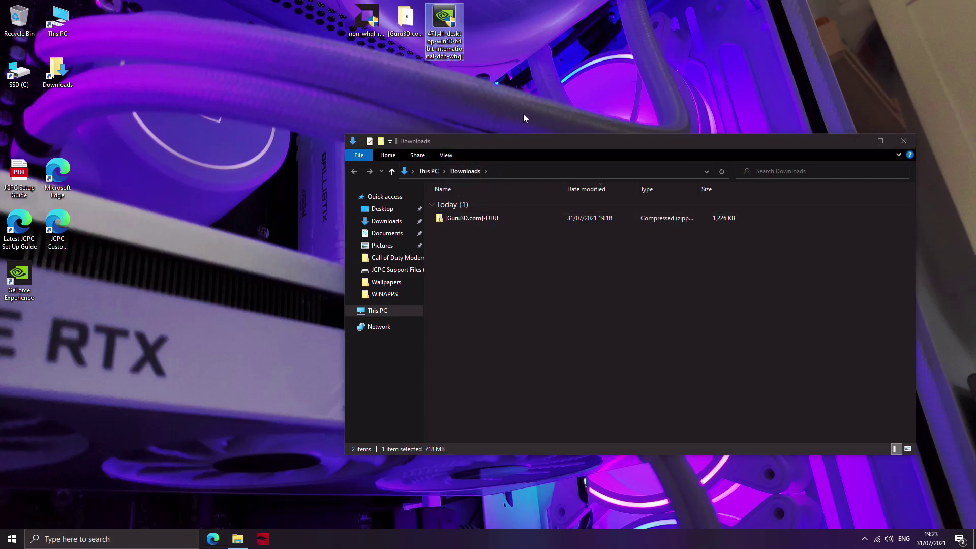
left_click(602, 279)
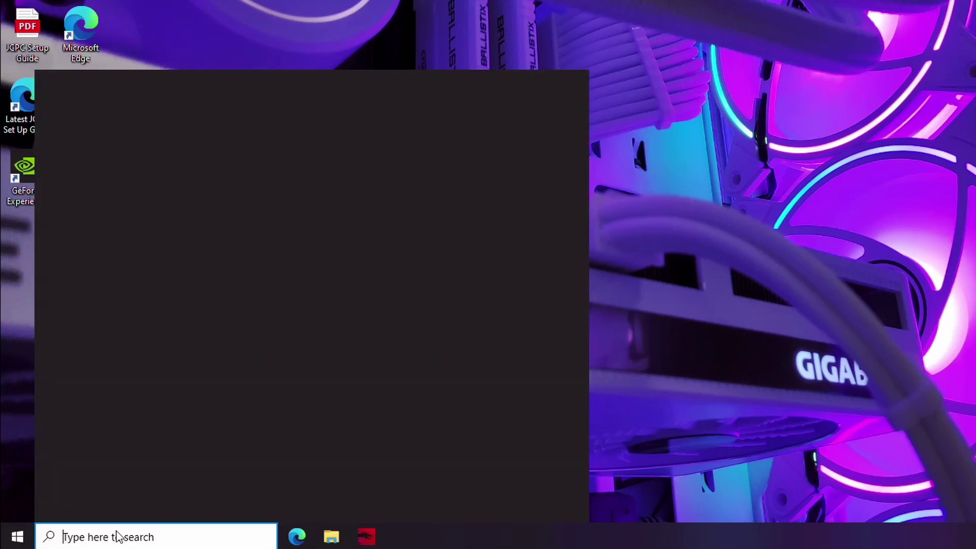
- Disable the Ethernet 3 and WiFi adapters in Network Connections
type("network conn")
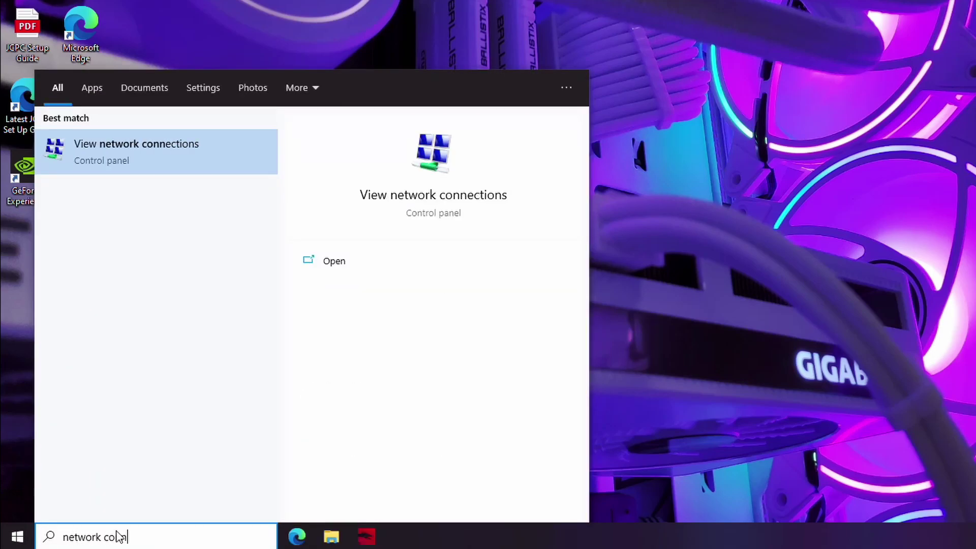
left_click(137, 162)
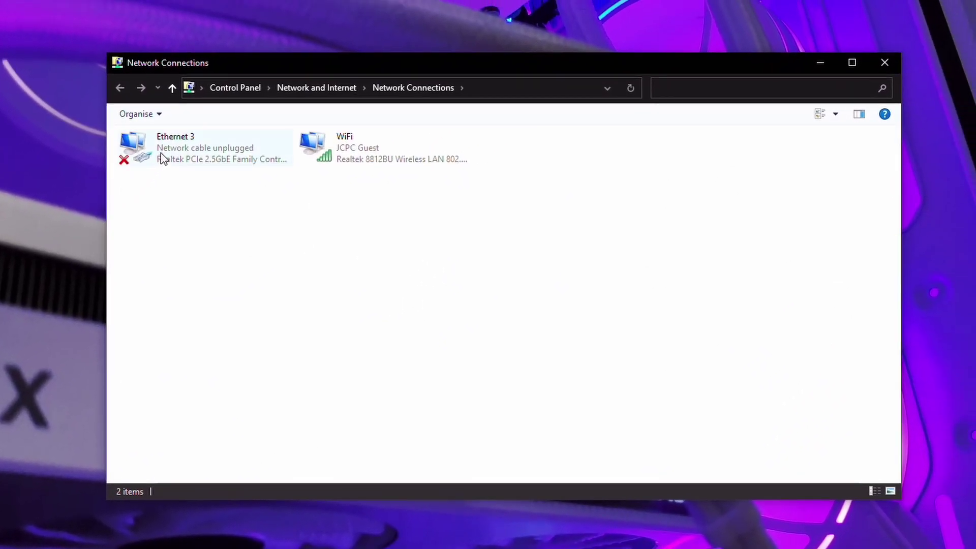
left_click(369, 30)
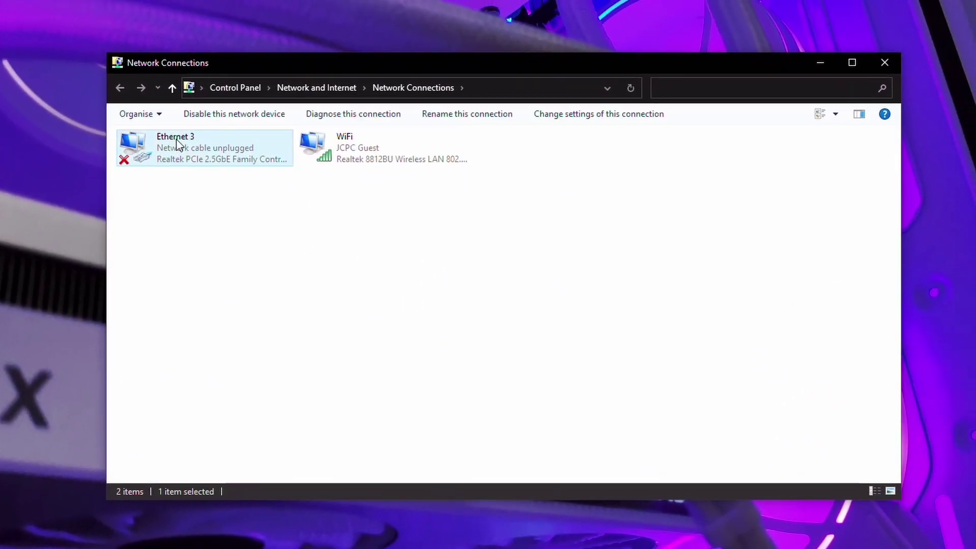
right_click(177, 143)
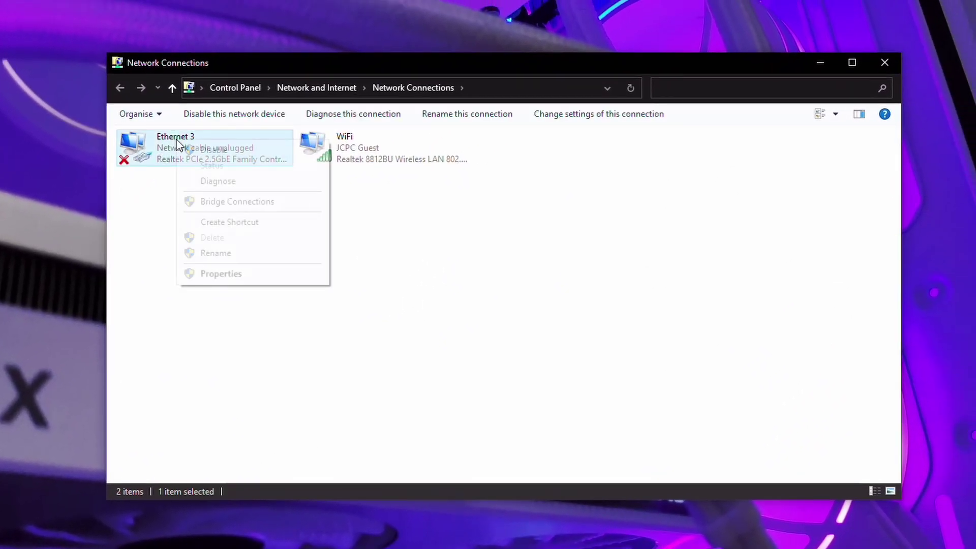
left_click(203, 150)
left_click(349, 146)
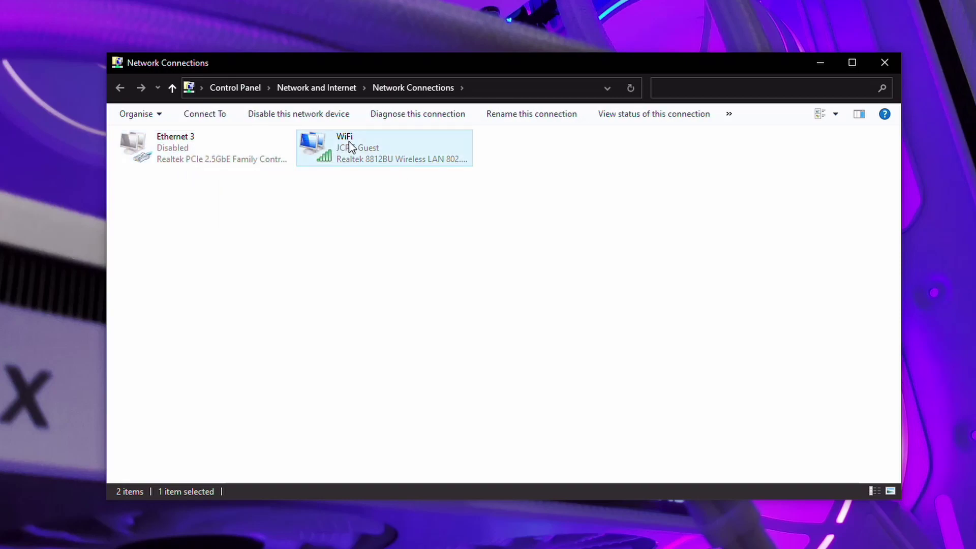
right_click(349, 147)
left_click(362, 151)
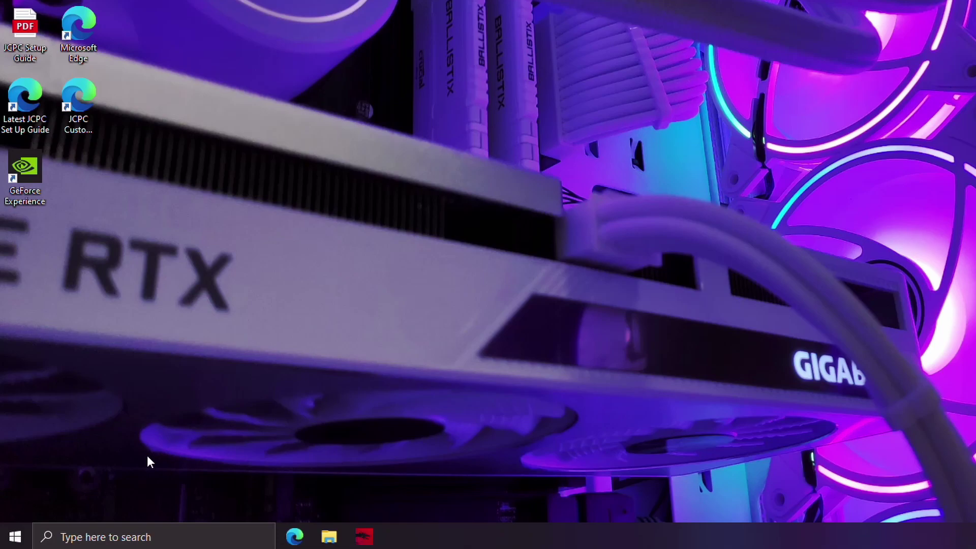
- Restart Windows from the Start menu into the recovery options
left_click(16, 536)
left_click(15, 508)
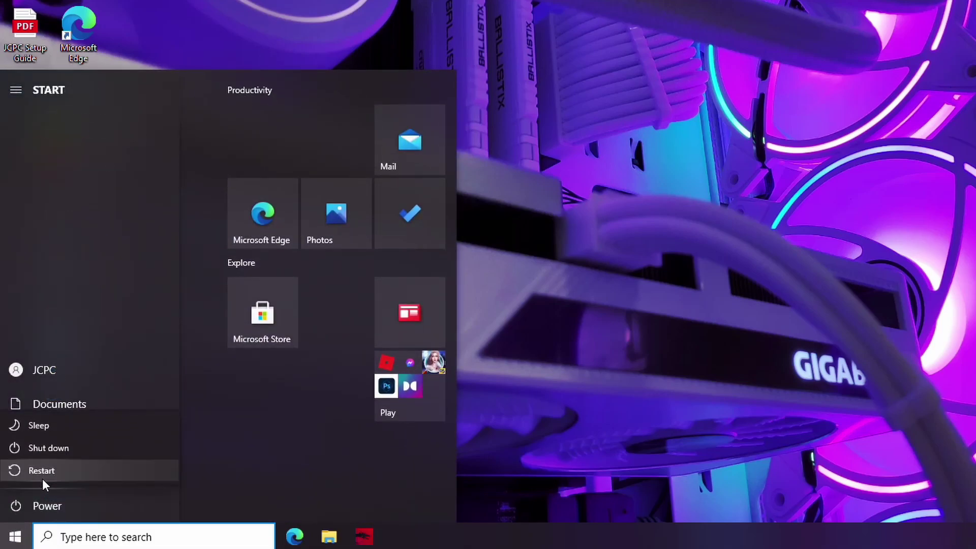
left_click(42, 473, "shift")
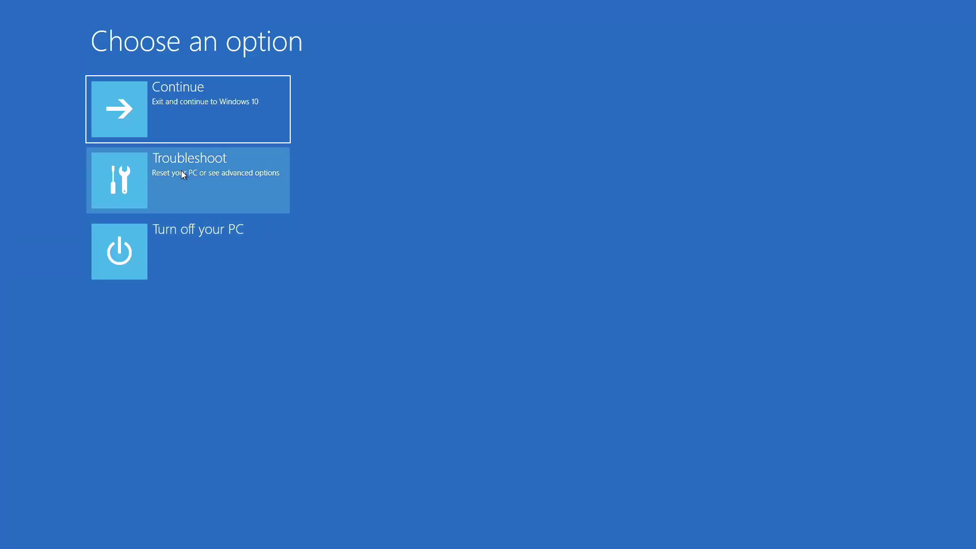
- Go to Troubleshoot > Advanced options > Start-up Settings to boot into Safe Mode
left_click(181, 170)
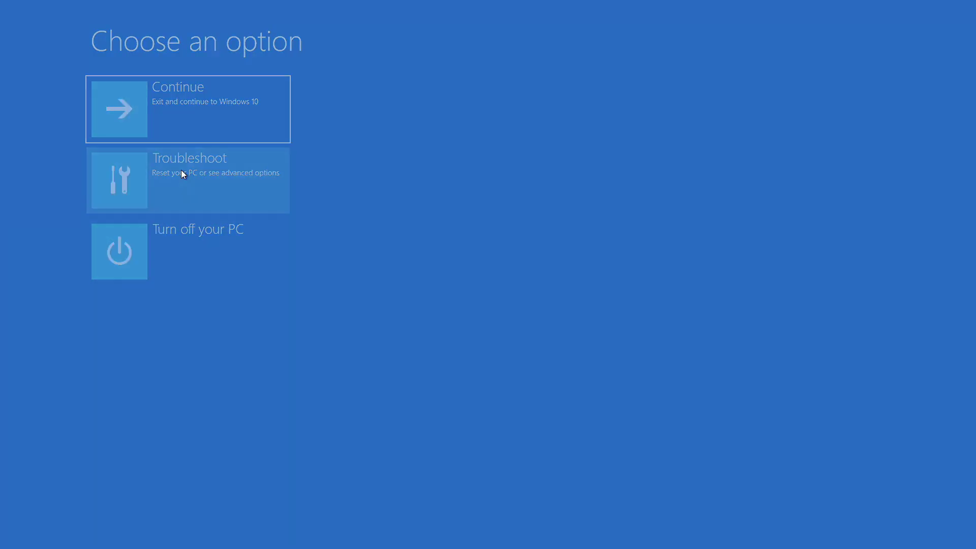
left_click(181, 170)
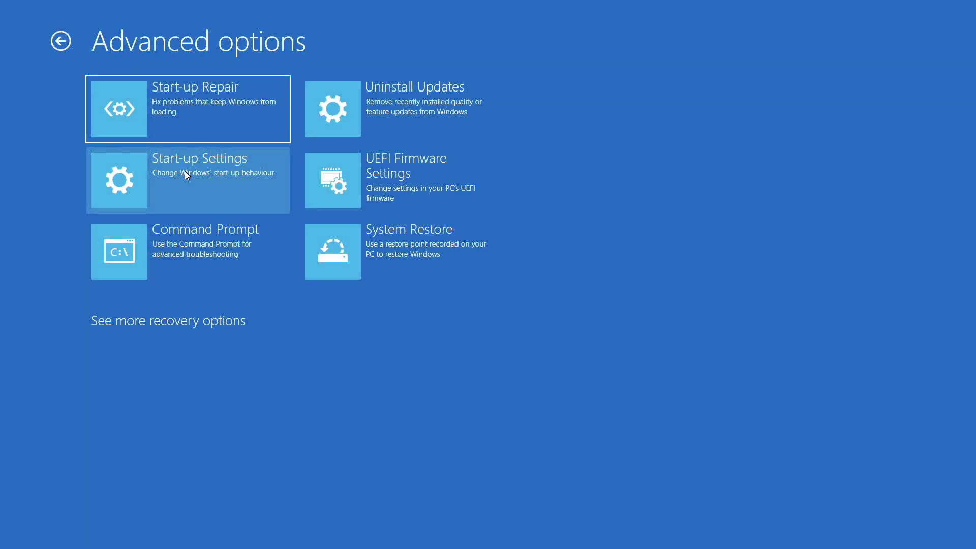
left_click(186, 173)
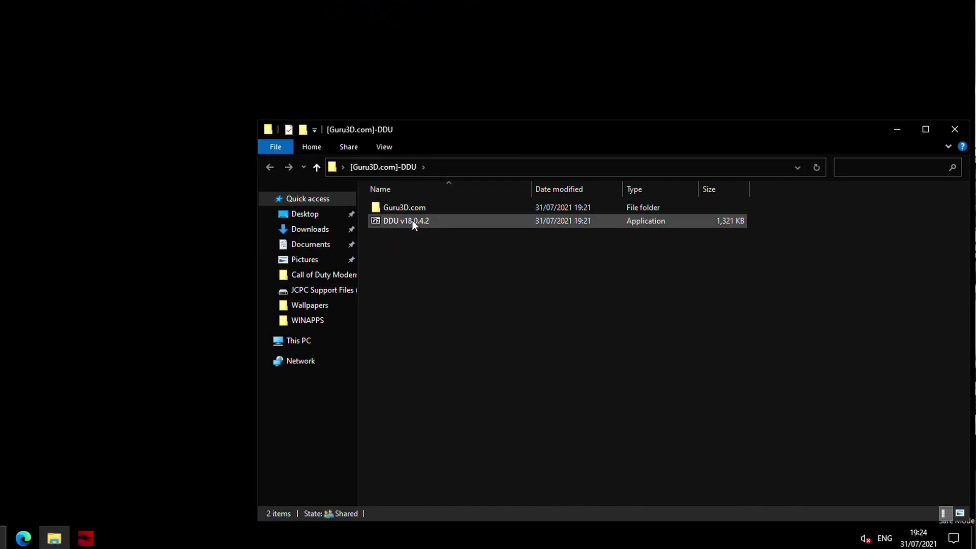
- Extract DDU v18.0.4.2.exe into its folder and launch Display Driver Uninstaller from the extracted folder
double_click(413, 221)
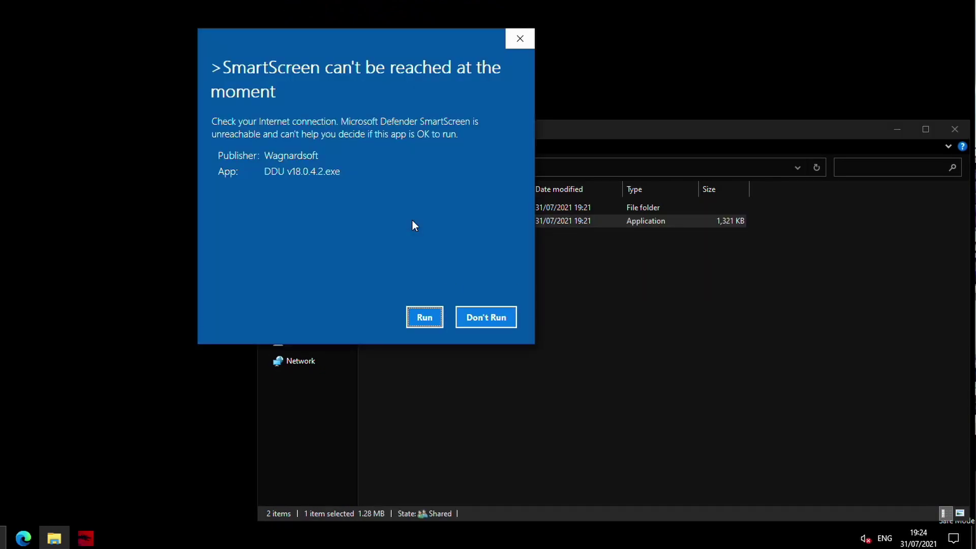
left_click(421, 318)
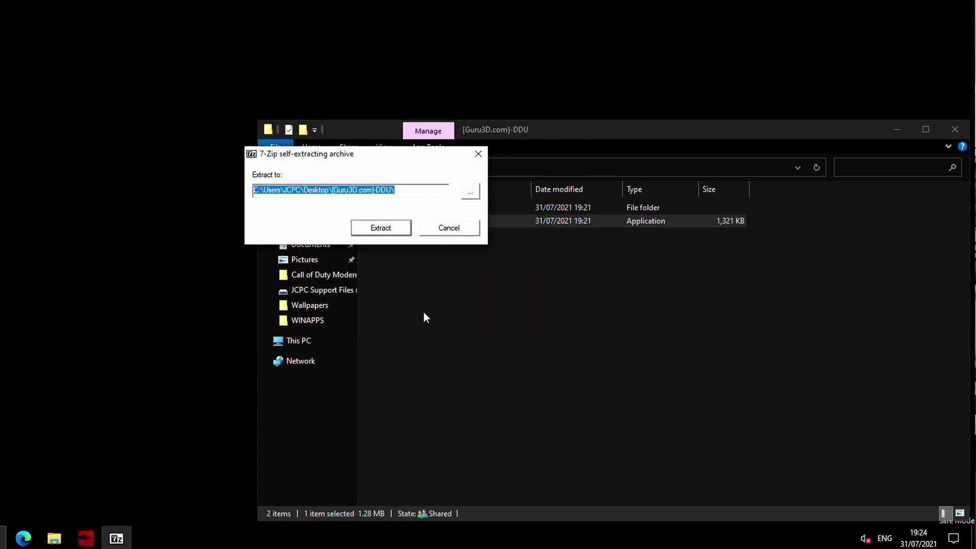
left_click(390, 229)
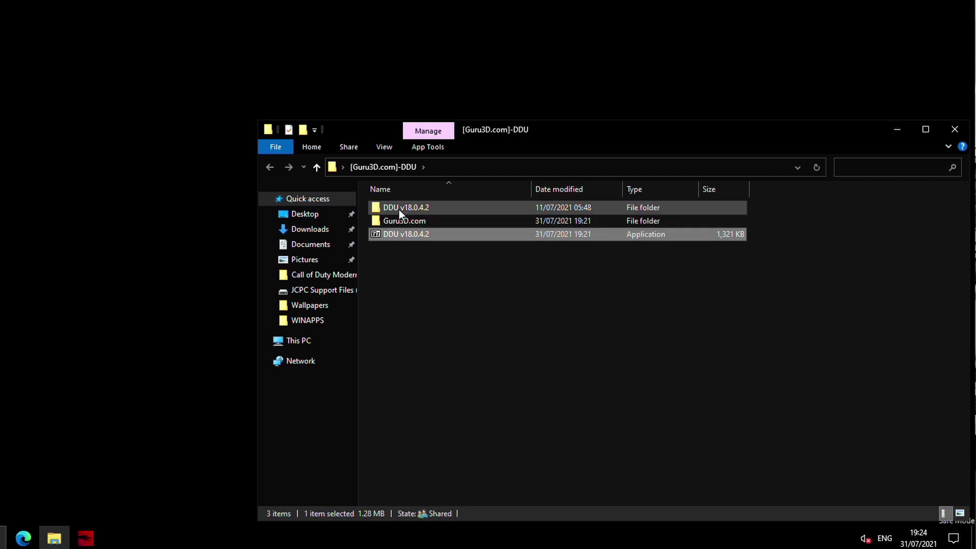
double_click(399, 209)
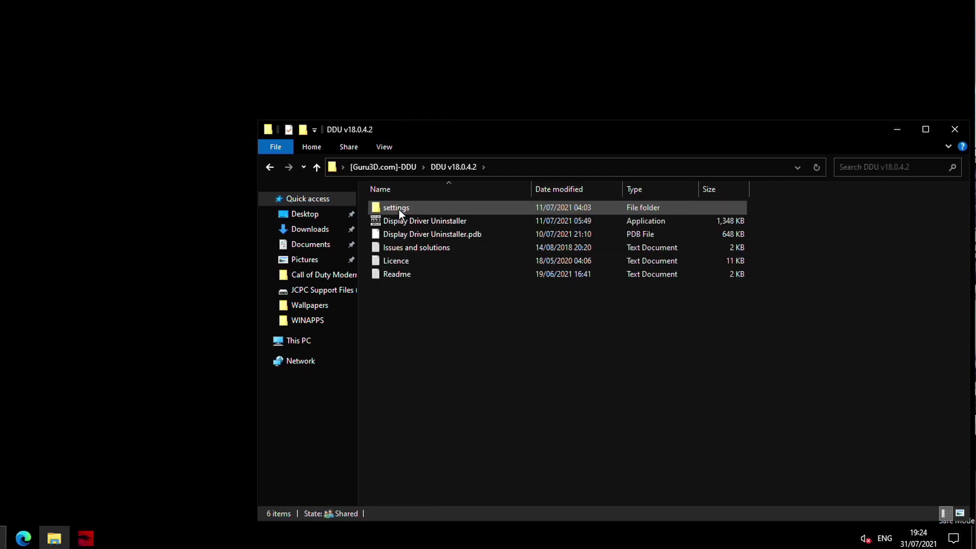
double_click(401, 222)
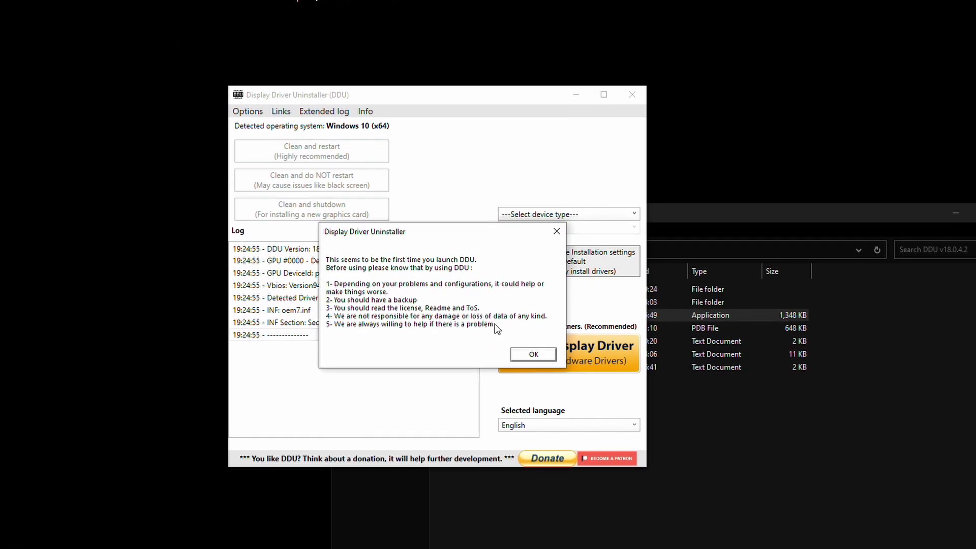
- Dismiss DDU's first-launch warning and tick 'Remove AMD Audio Bus' in Options
left_click(531, 355)
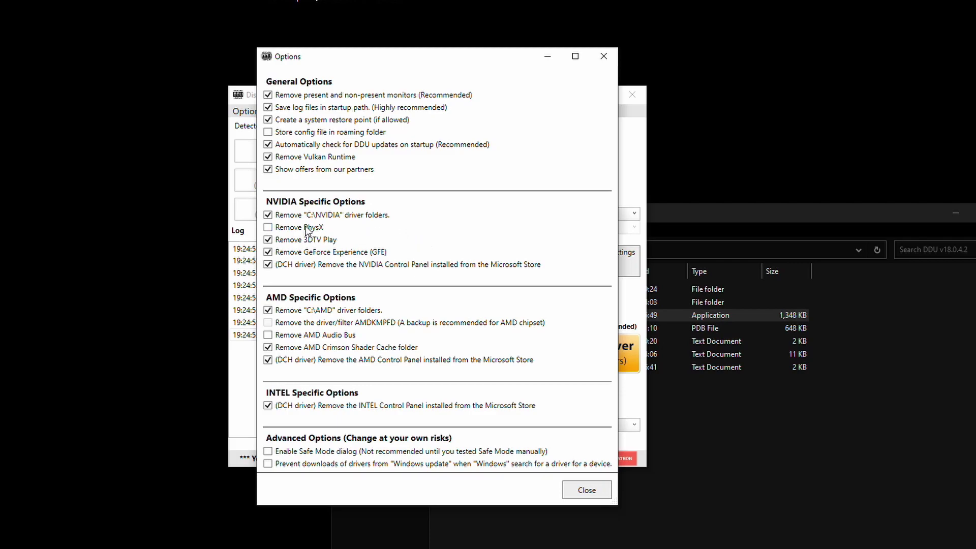
left_click(294, 333)
- Set device type to GPU and vendor to NVIDIA, then run 'Clean and restart'
left_click(587, 490)
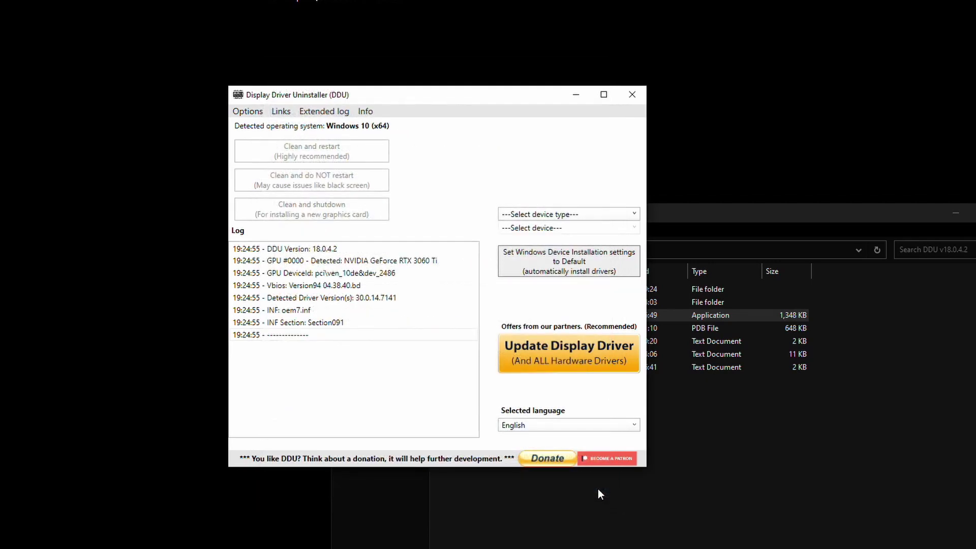
left_click(554, 216)
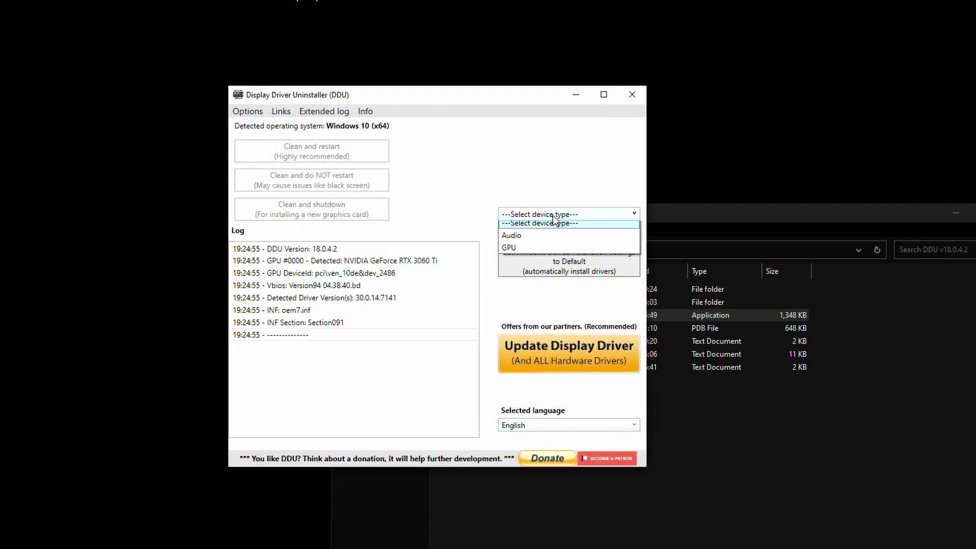
left_click(529, 253)
left_click(529, 230)
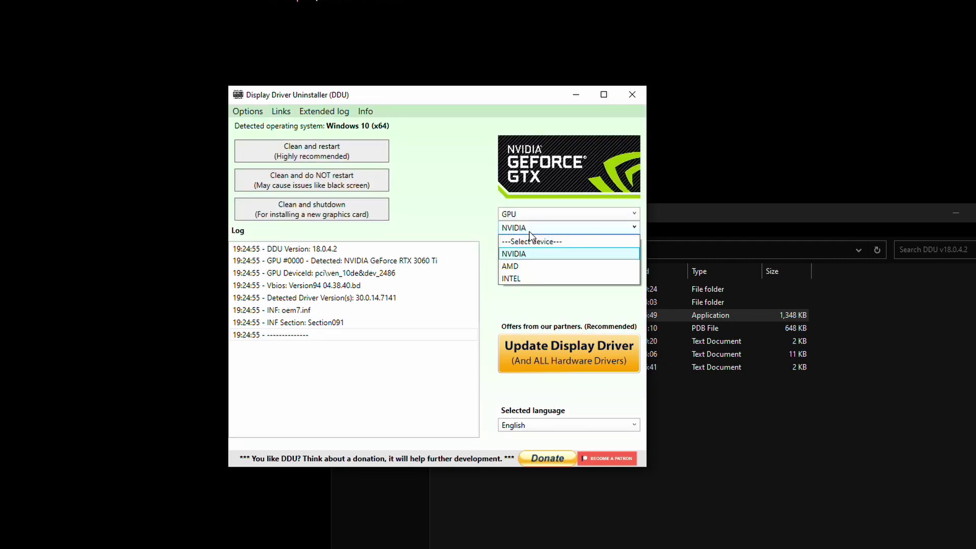
left_click(524, 267)
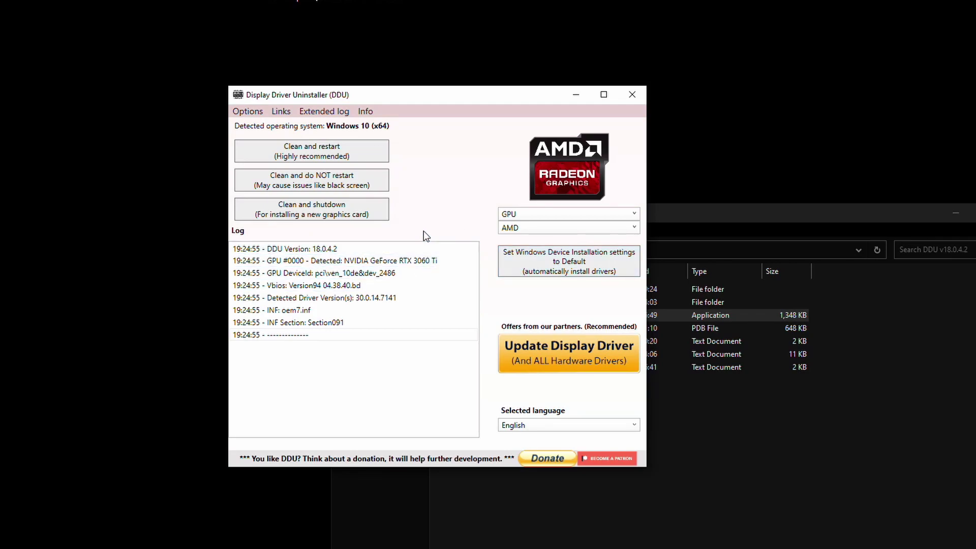
left_click(500, 228)
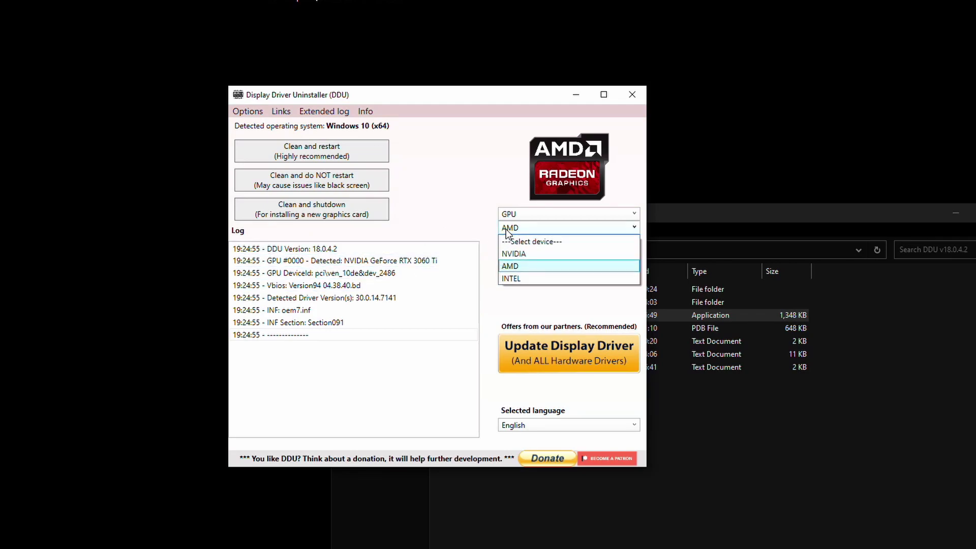
left_click(512, 253)
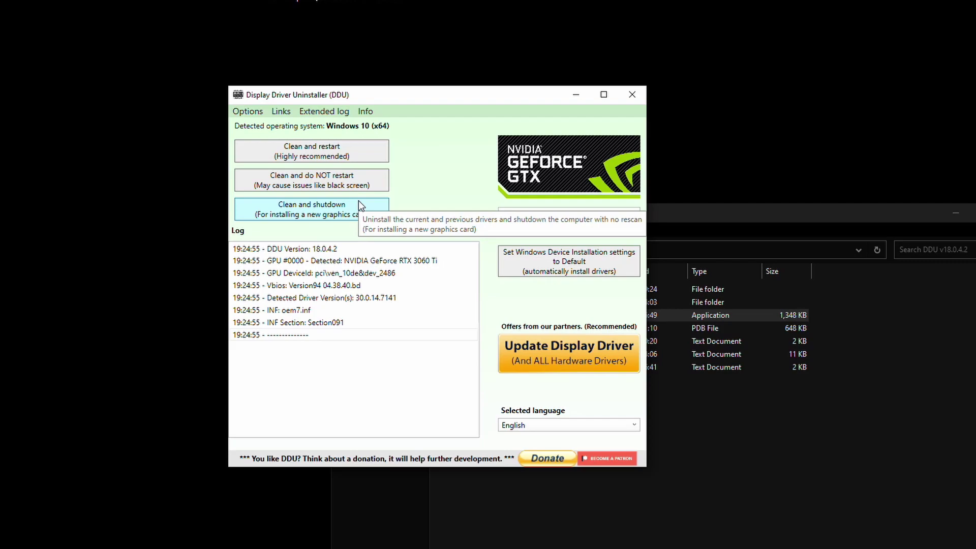
left_click(355, 157)
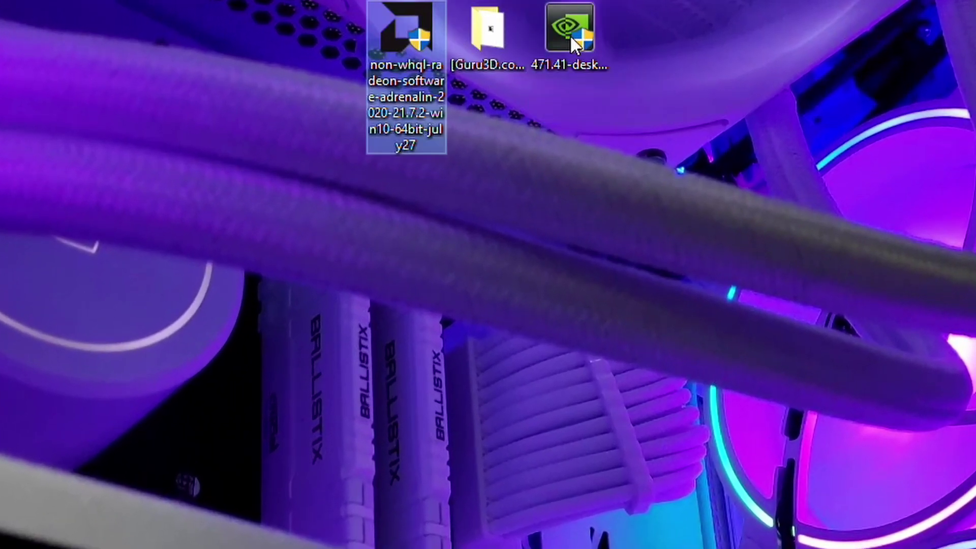
- Start the NVIDIA 471.41 driver installer from its desktop file
left_click(590, 35)
left_click(685, 122)
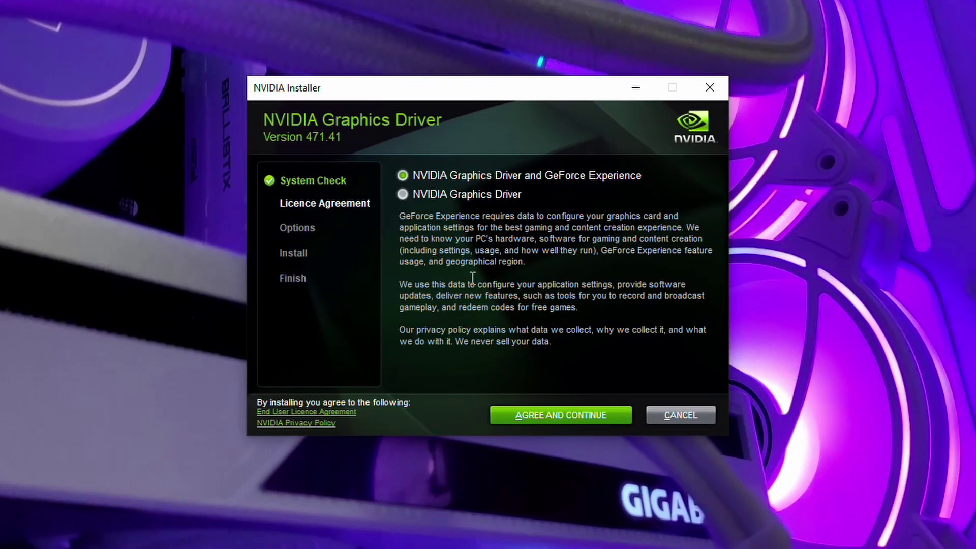
- Accept the licence and run a clean custom install of driver 471.41 with GeForce Experience
left_click(530, 413)
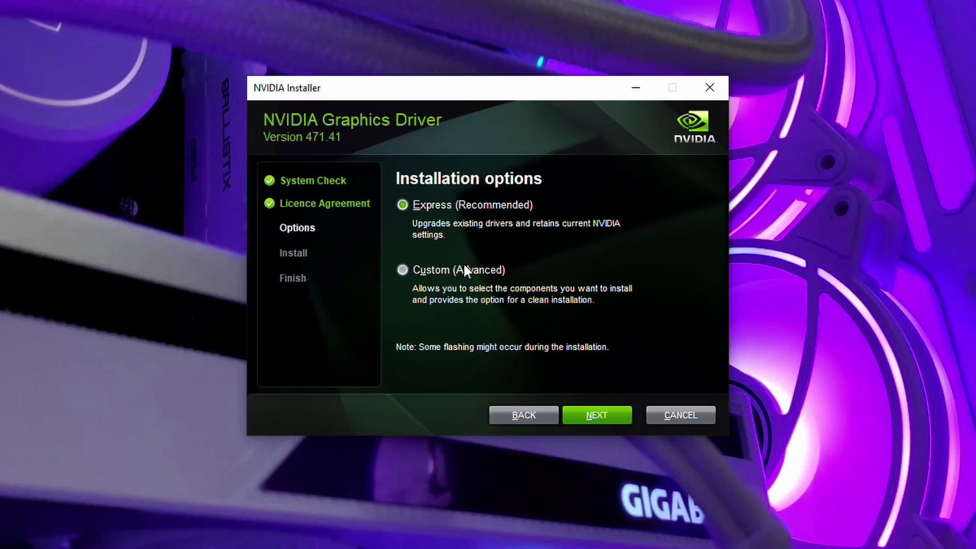
left_click(584, 413)
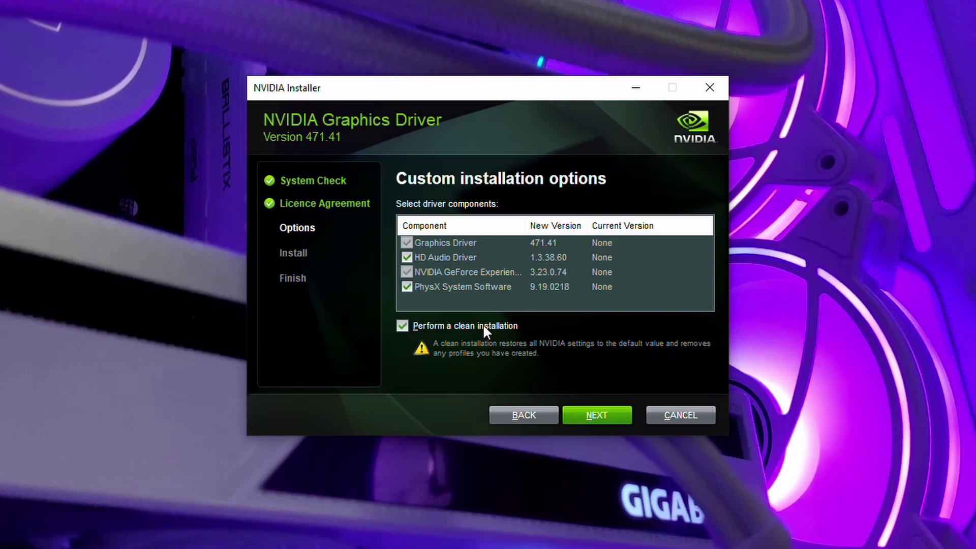
left_click(592, 414)
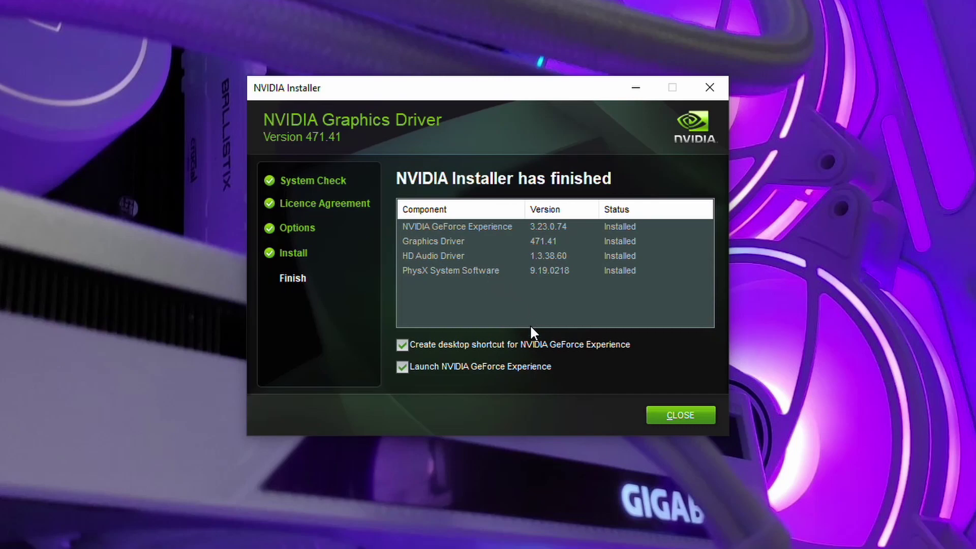
- Close the finished NVIDIA installer and move the GeForce Experience shortcut below Latest JCPC
left_click(668, 420)
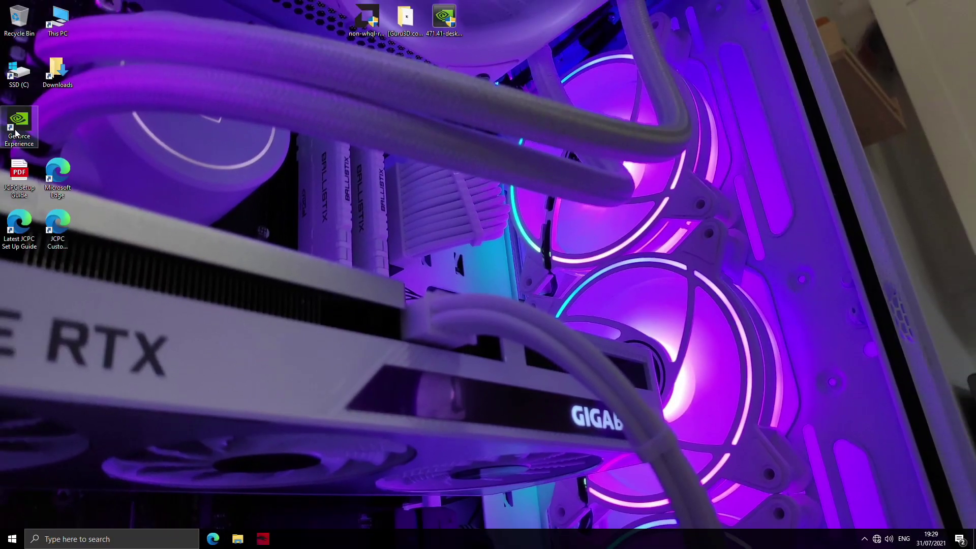
left_click_drag(107, 178, 31, 293)
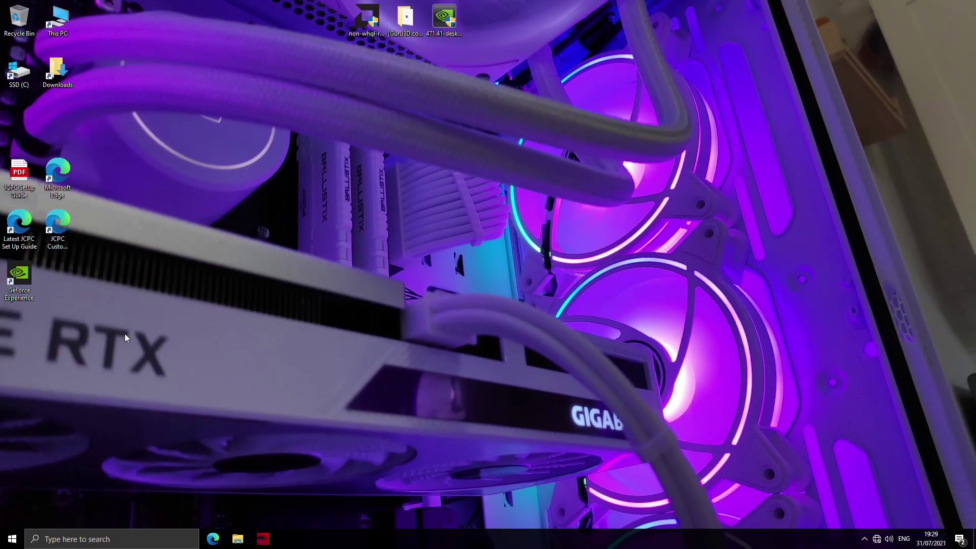
left_click(12, 539)
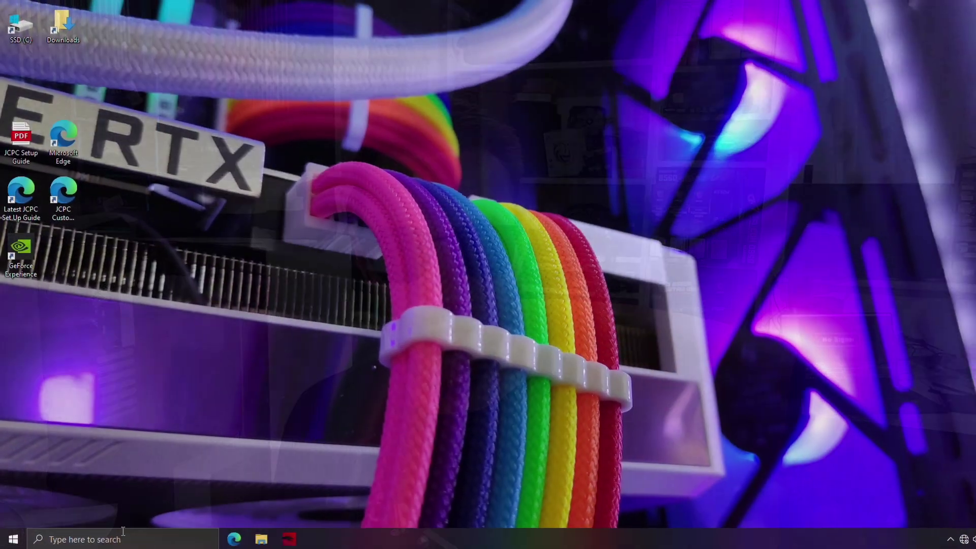
- Open Network Connections through a 'network conn' search and enable the Ethernet 3 adapter
left_click(110, 539)
type("ne")
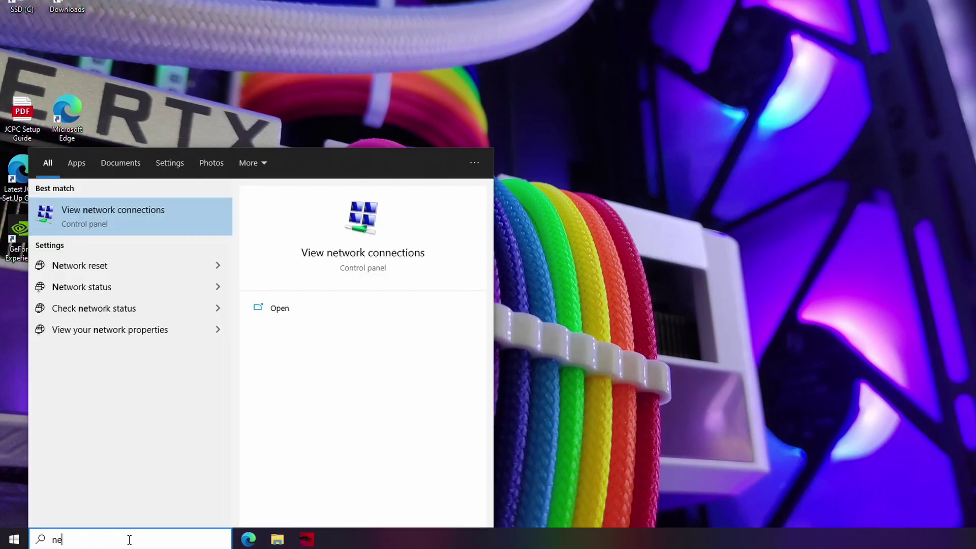
type("twork conn")
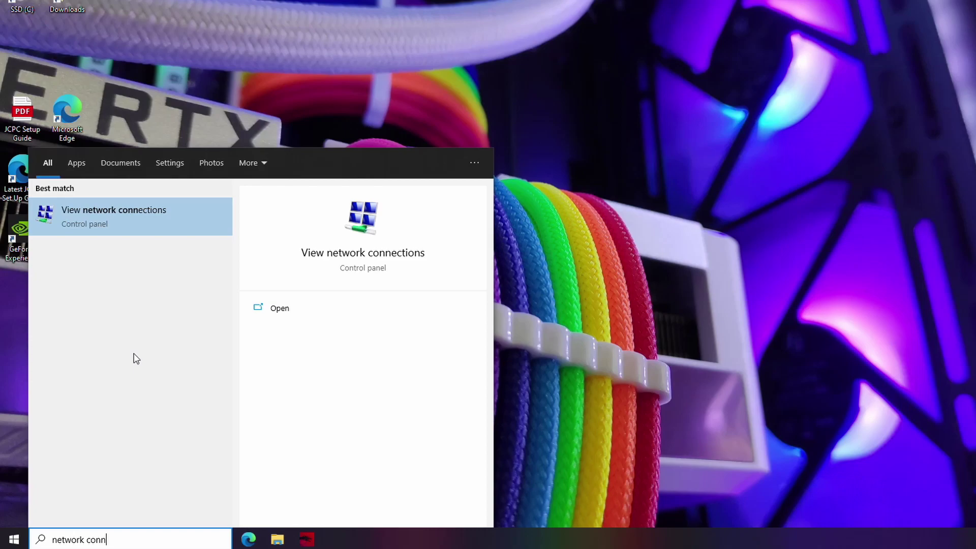
left_click(156, 216)
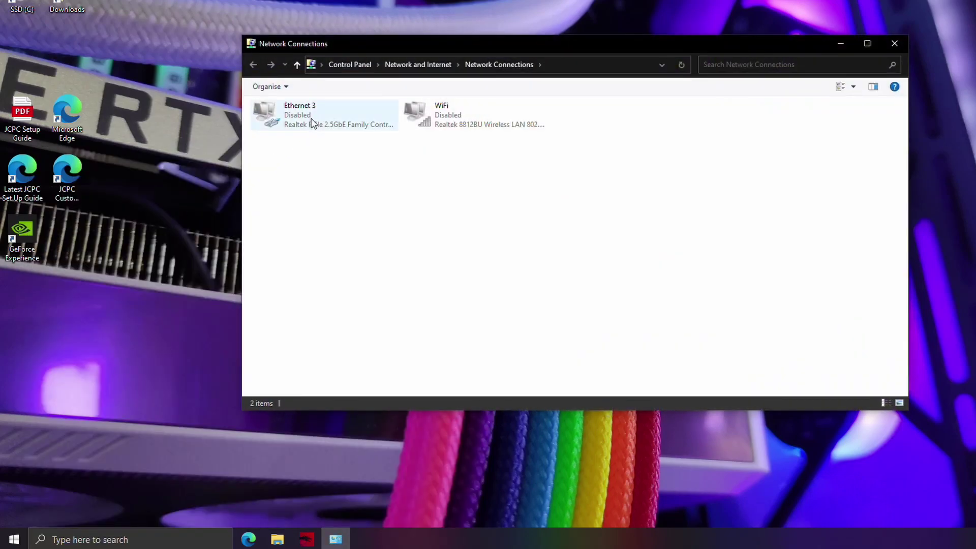
left_click(318, 117)
right_click(317, 117)
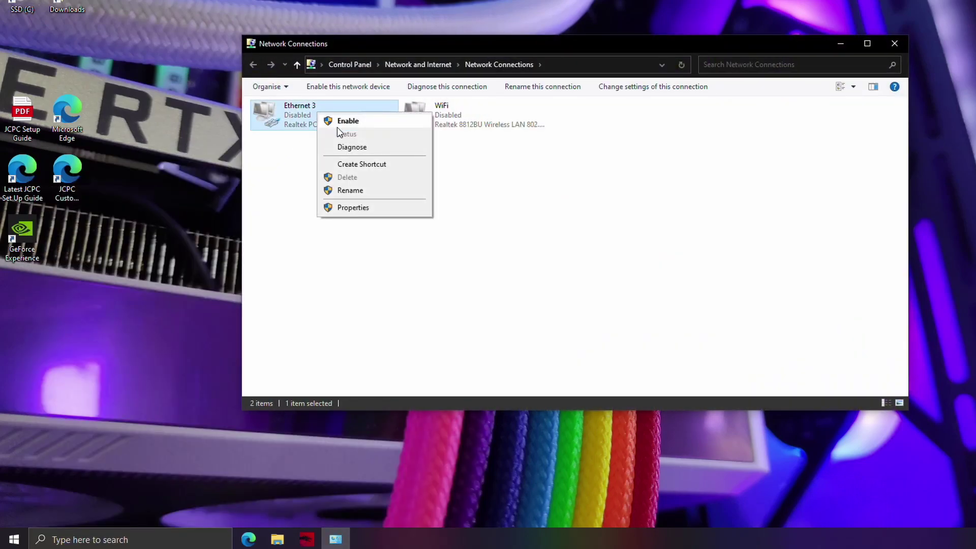
left_click(337, 124)
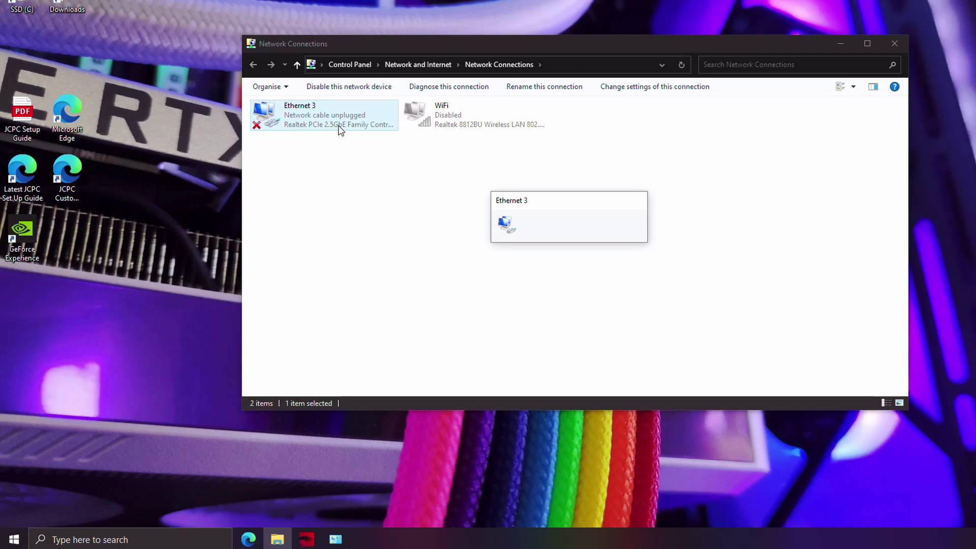
- Enable the WiFi adapter from its right-click menu
left_click(443, 113)
right_click(444, 114)
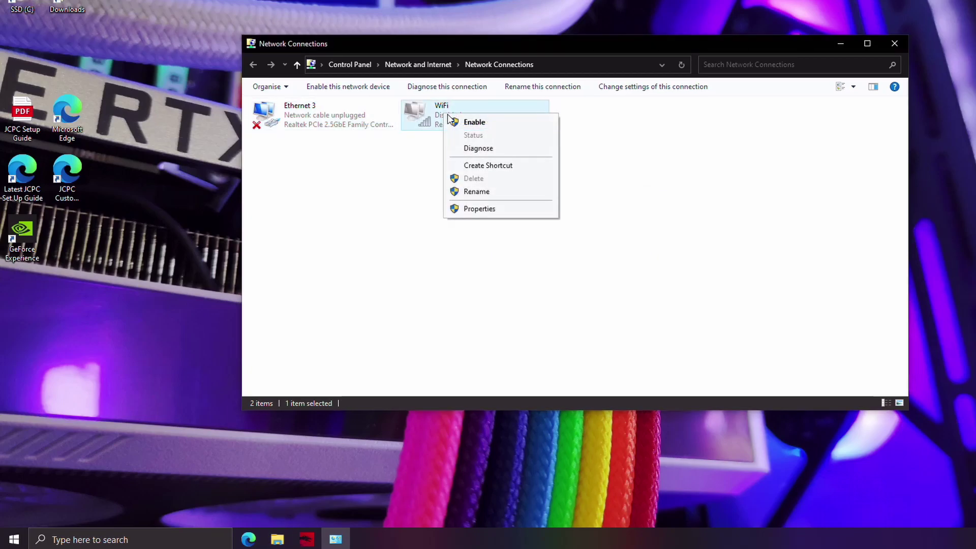
left_click(455, 123)
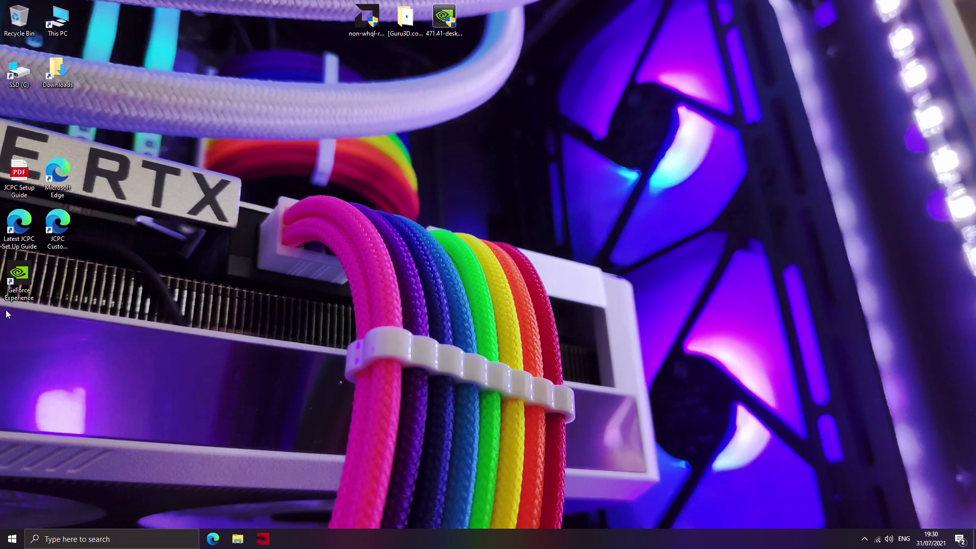
double_click(19, 280)
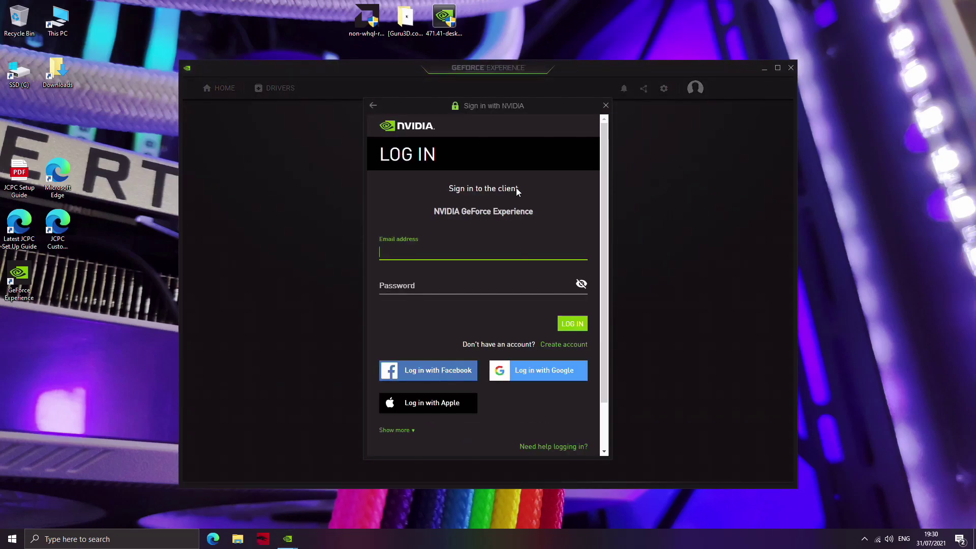
left_click(608, 105)
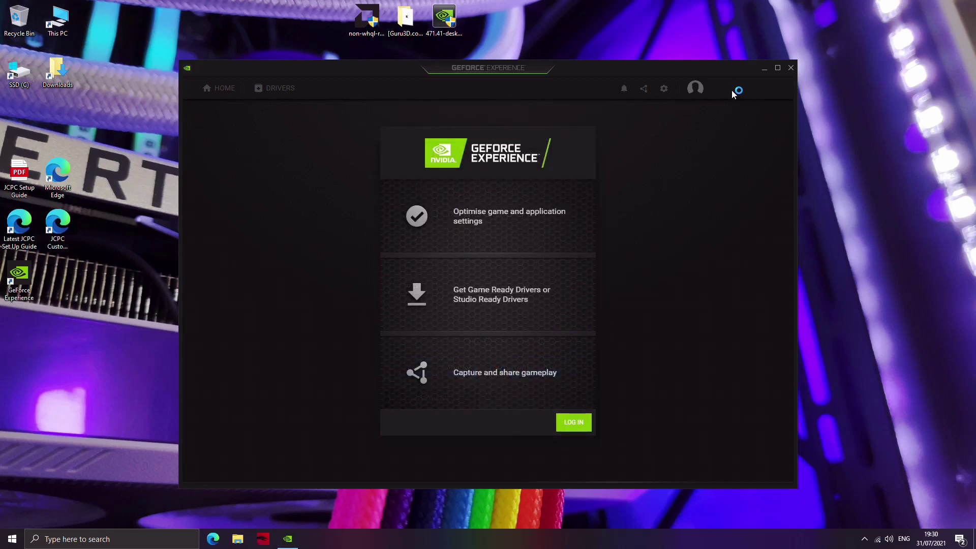
left_click(788, 69)
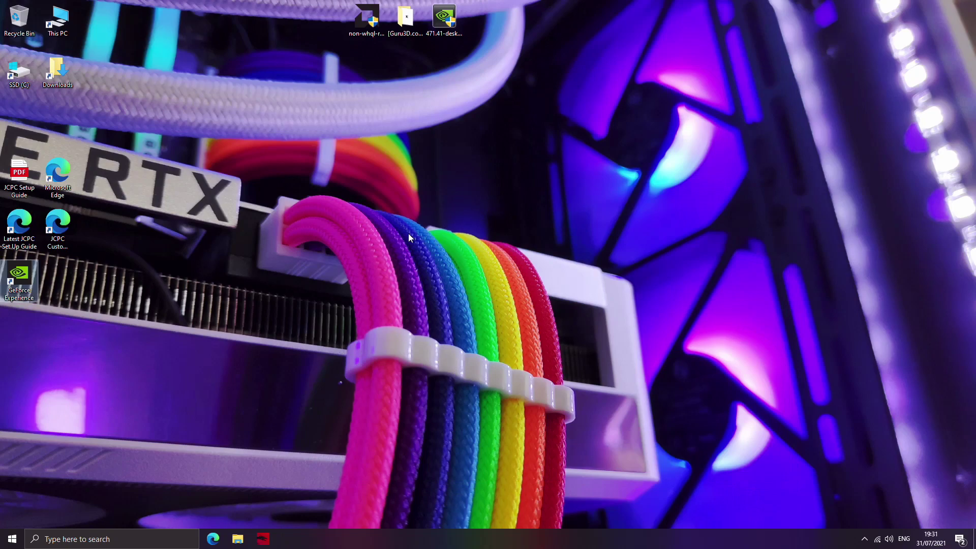